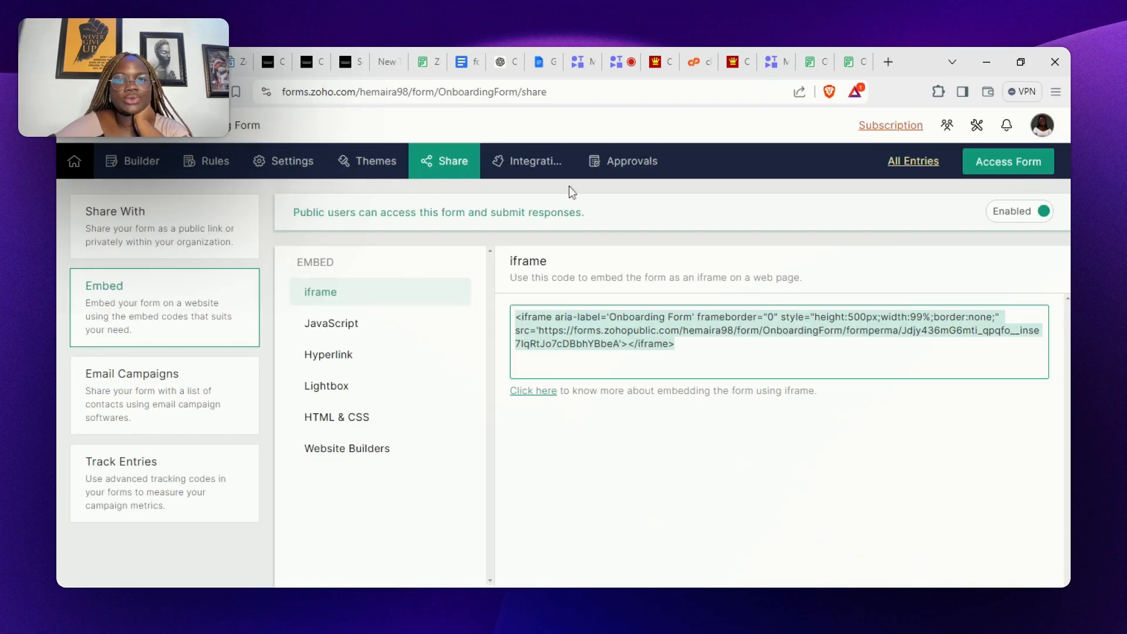
Start integrating the form with Zoho CRM, using the Leads module and the Standard layout.
{"action": "left_click", "coordinate": [534, 177]}
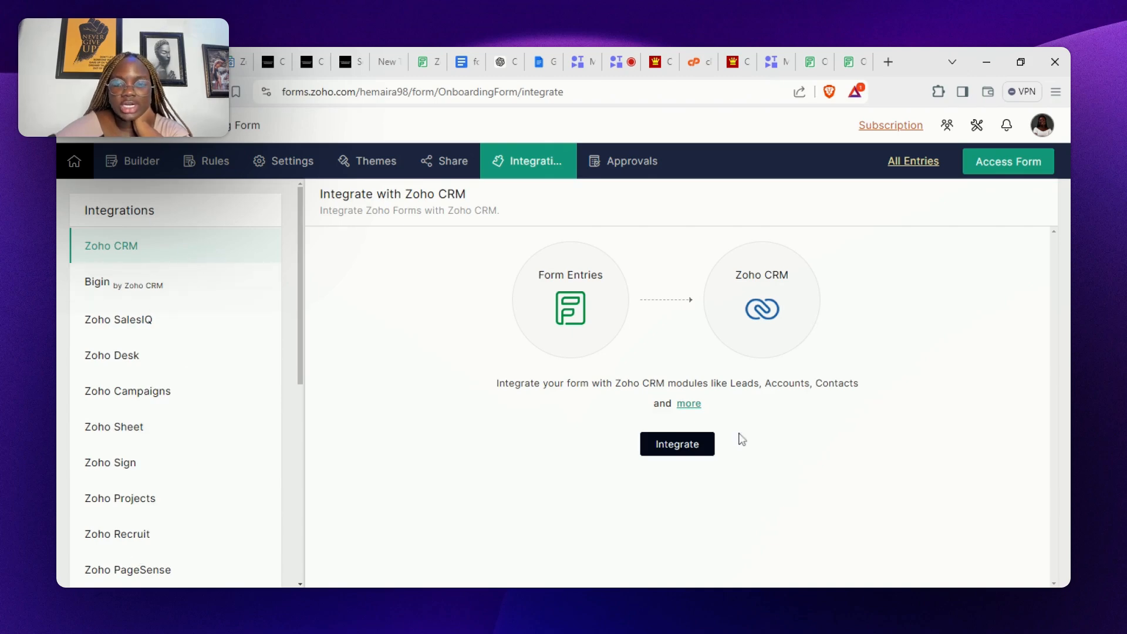
{"action": "left_click", "coordinate": [680, 449]}
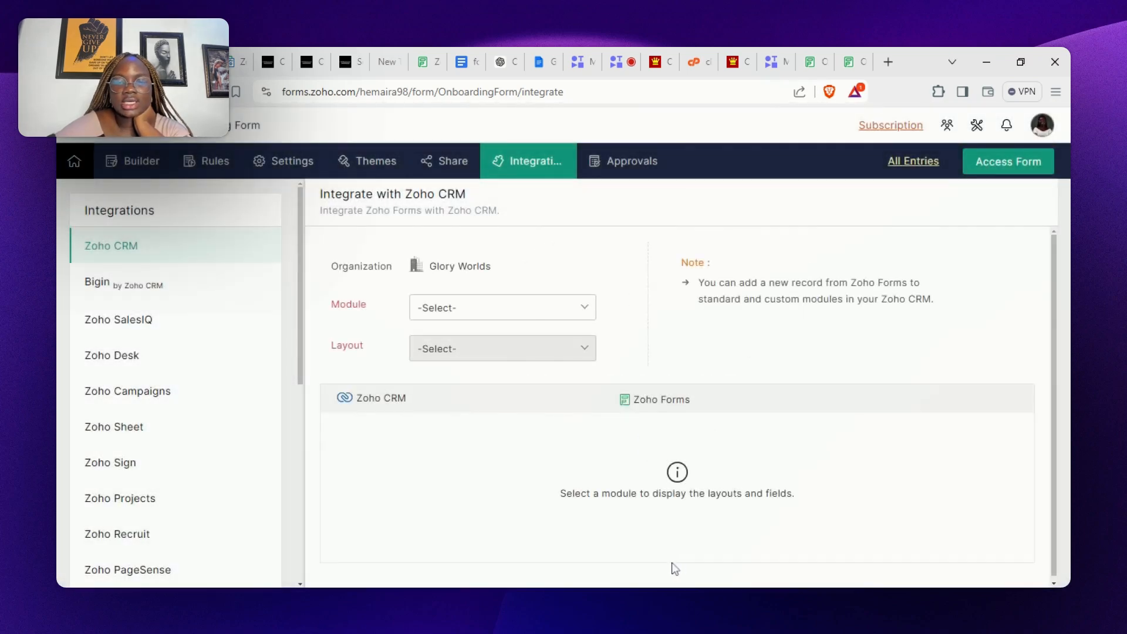
{"action": "left_click", "coordinate": [496, 318]}
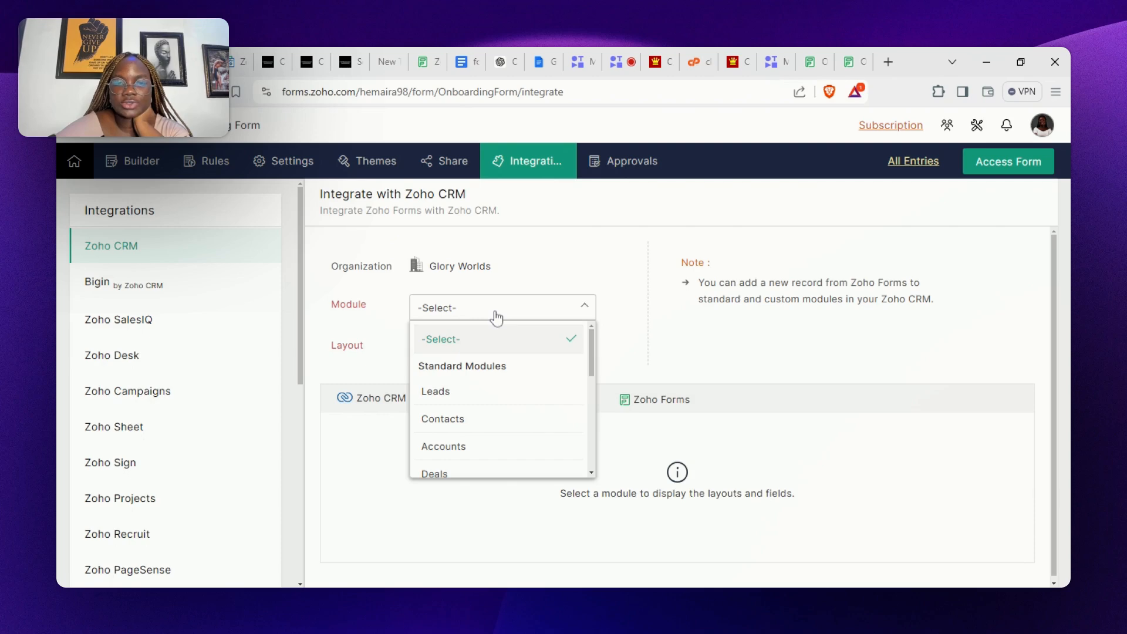
{"action": "left_click", "coordinate": [494, 403]}
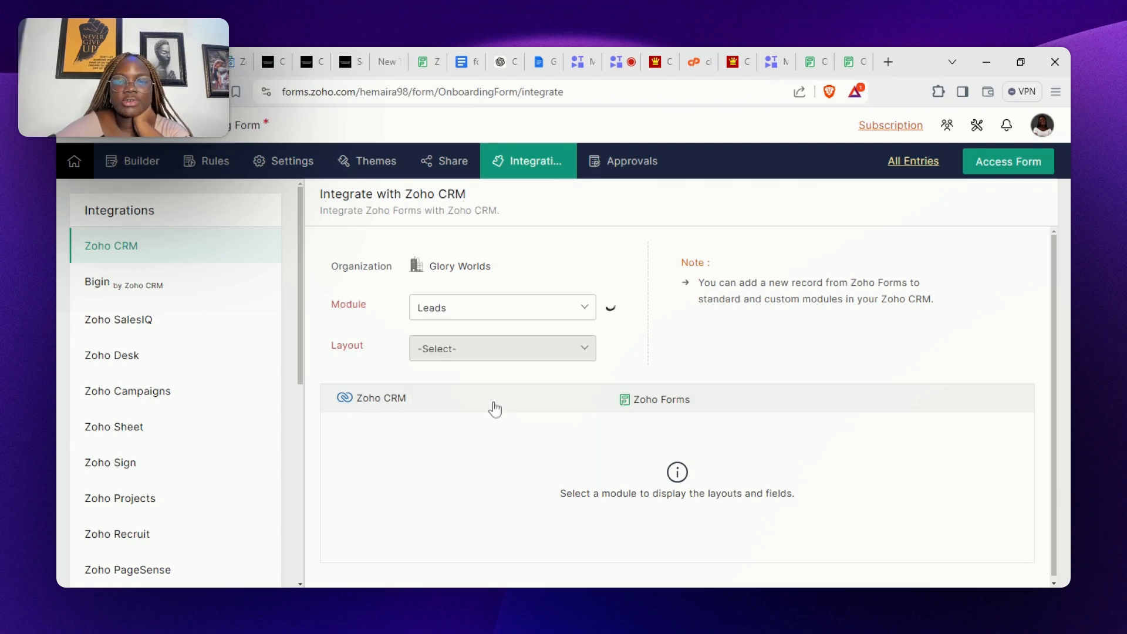
{"action": "left_click", "coordinate": [527, 361]}
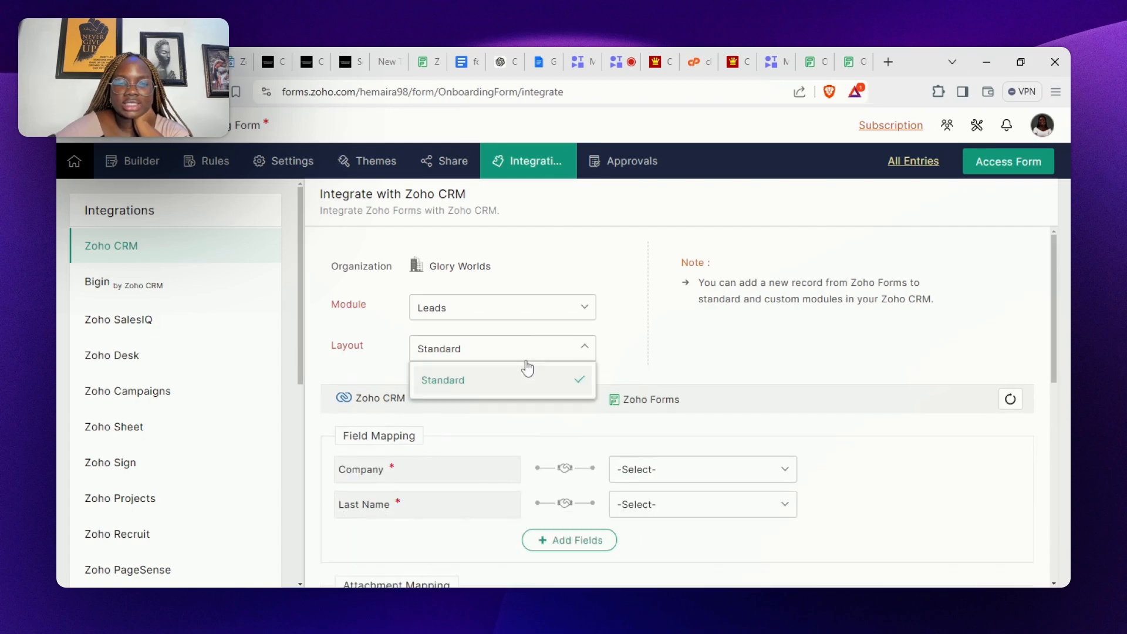
{"action": "left_click", "coordinate": [527, 381]}
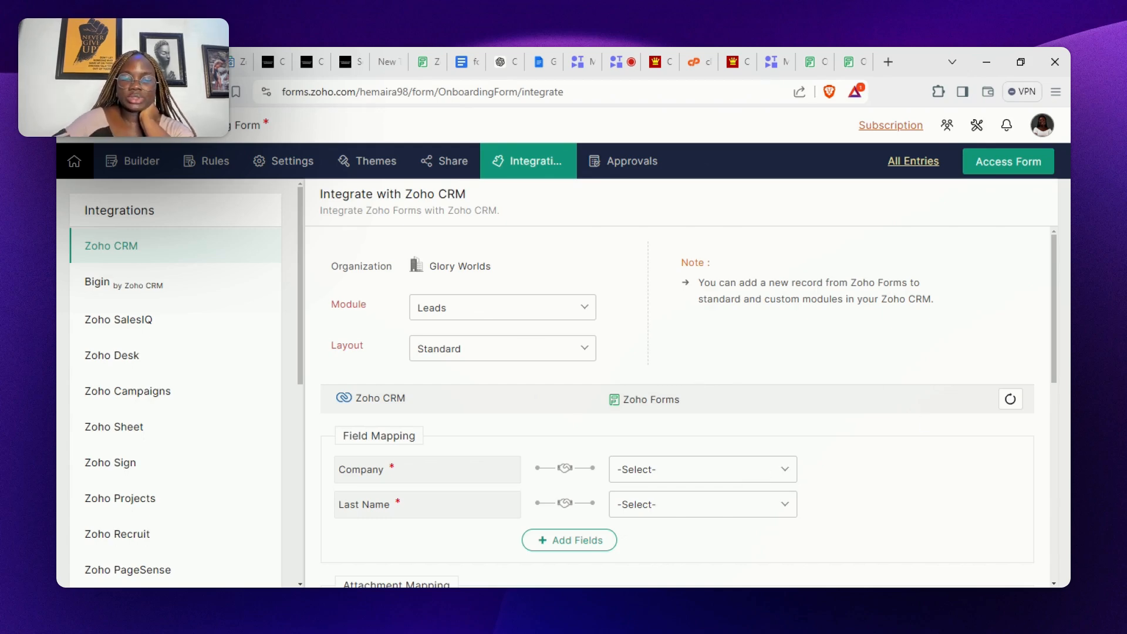
{"action": "scroll", "coordinate": [959, 458], "scroll_direction": "down", "scroll_amount": 2}
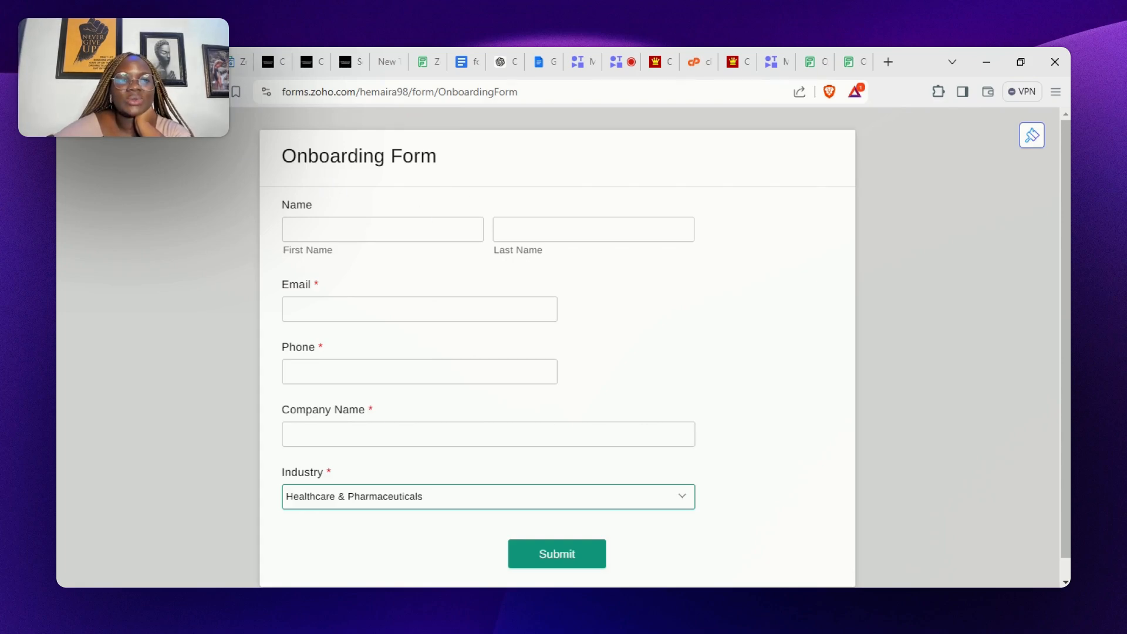
Switch to Zoho CRM and open the Leads module's Standard layout for editing from the module settings.
{"action": "left_click", "coordinate": [189, 62]}
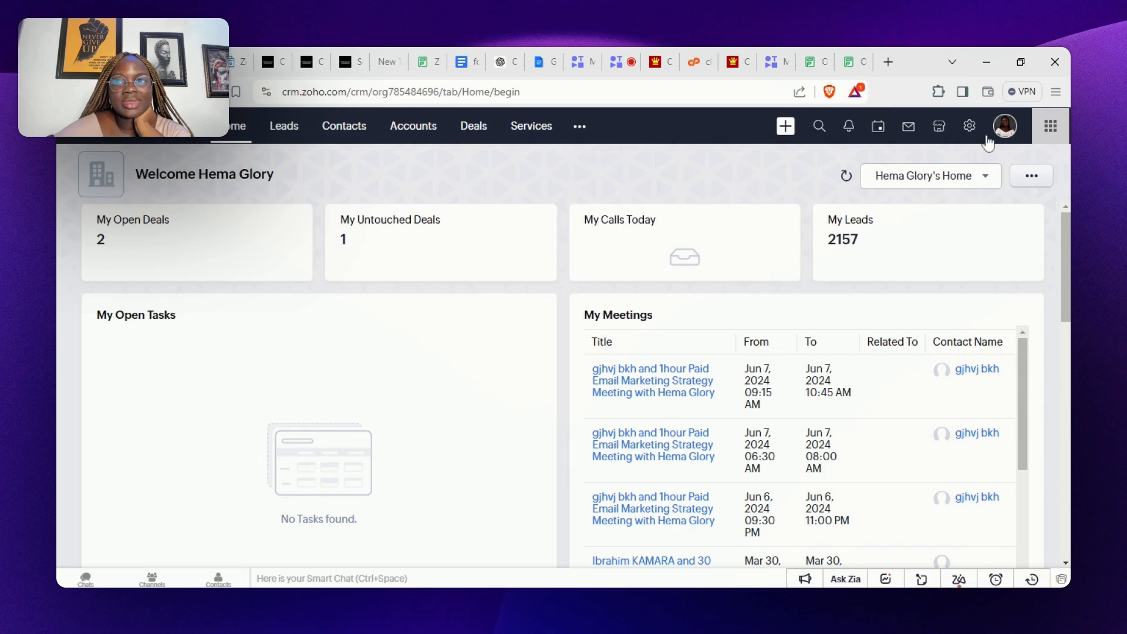
{"action": "left_click", "coordinate": [966, 132]}
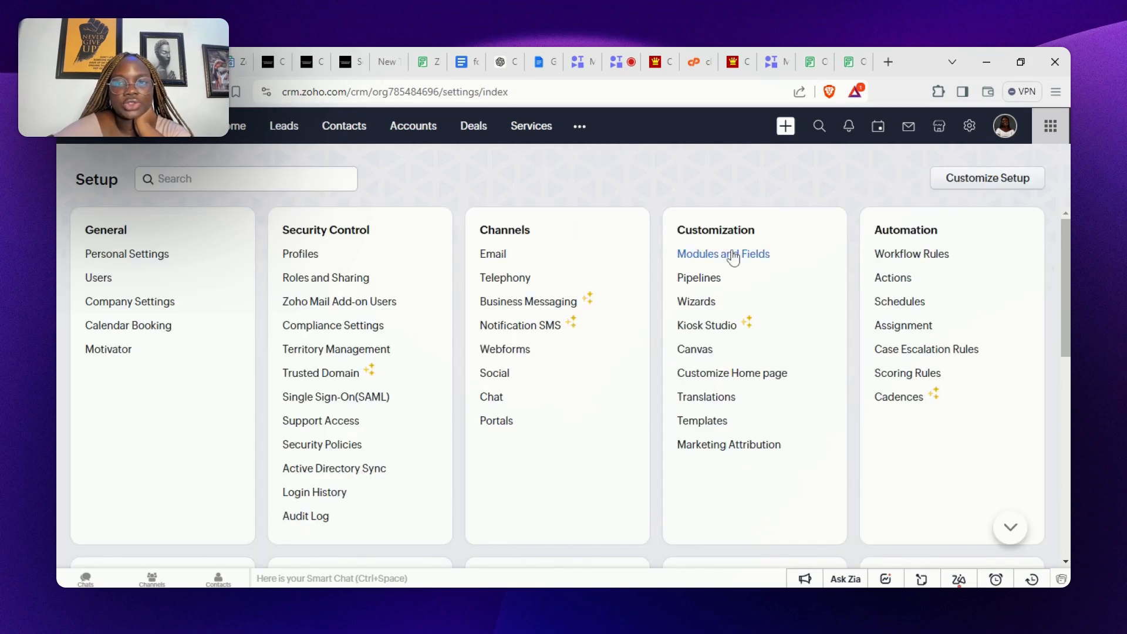
{"action": "left_click", "coordinate": [734, 257]}
{"action": "left_click", "coordinate": [336, 306]}
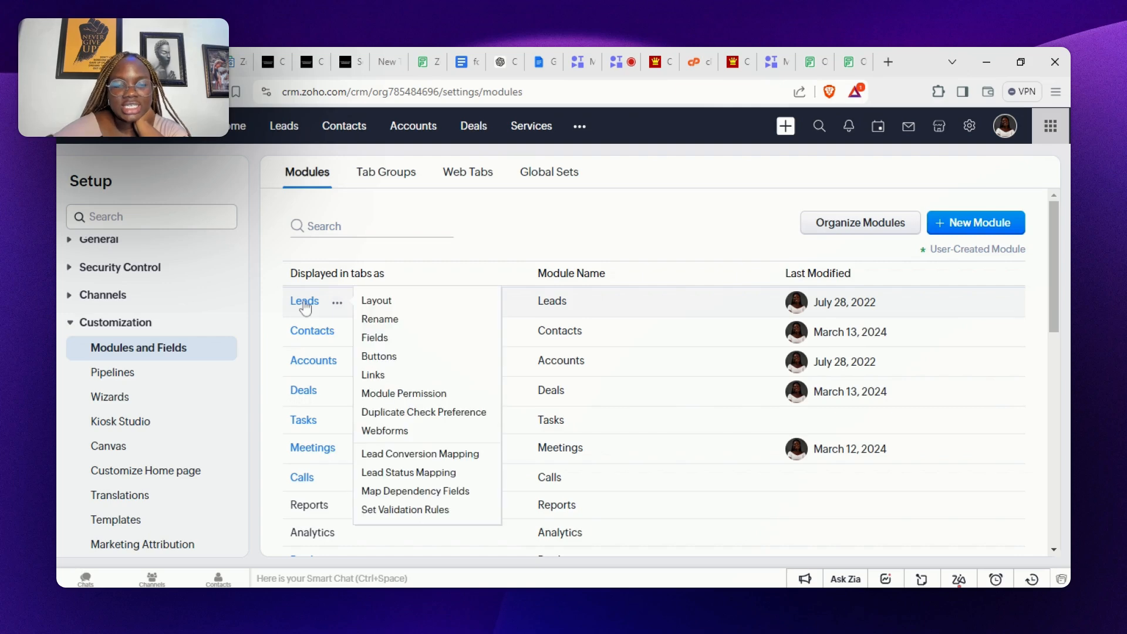
{"action": "left_click", "coordinate": [376, 302]}
{"action": "left_click", "coordinate": [349, 372]}
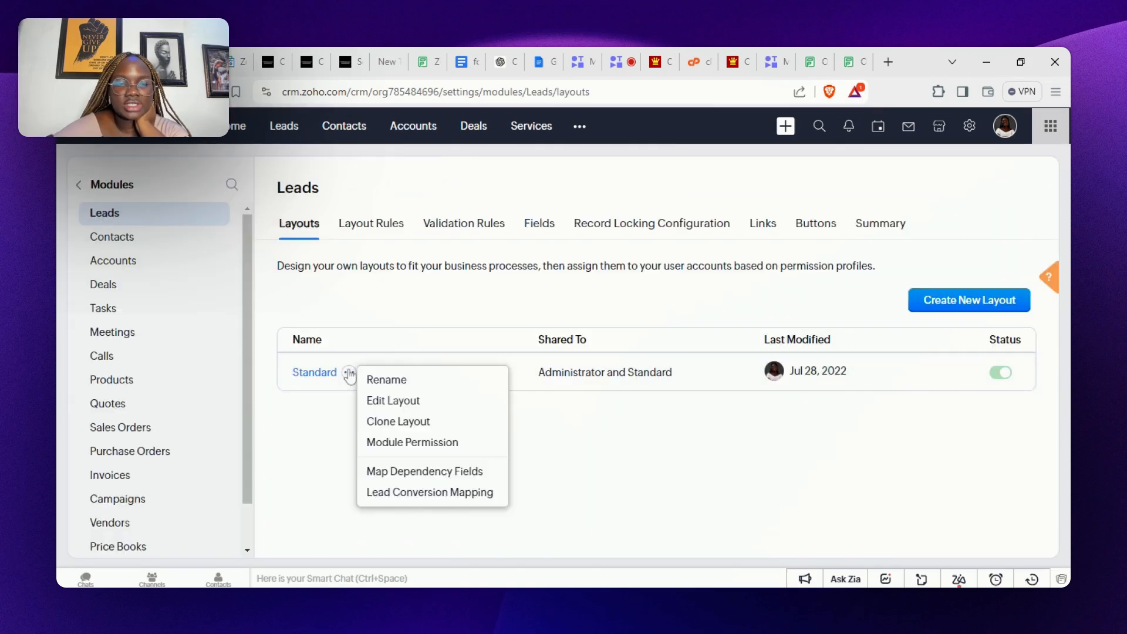
{"action": "left_click", "coordinate": [399, 401]}
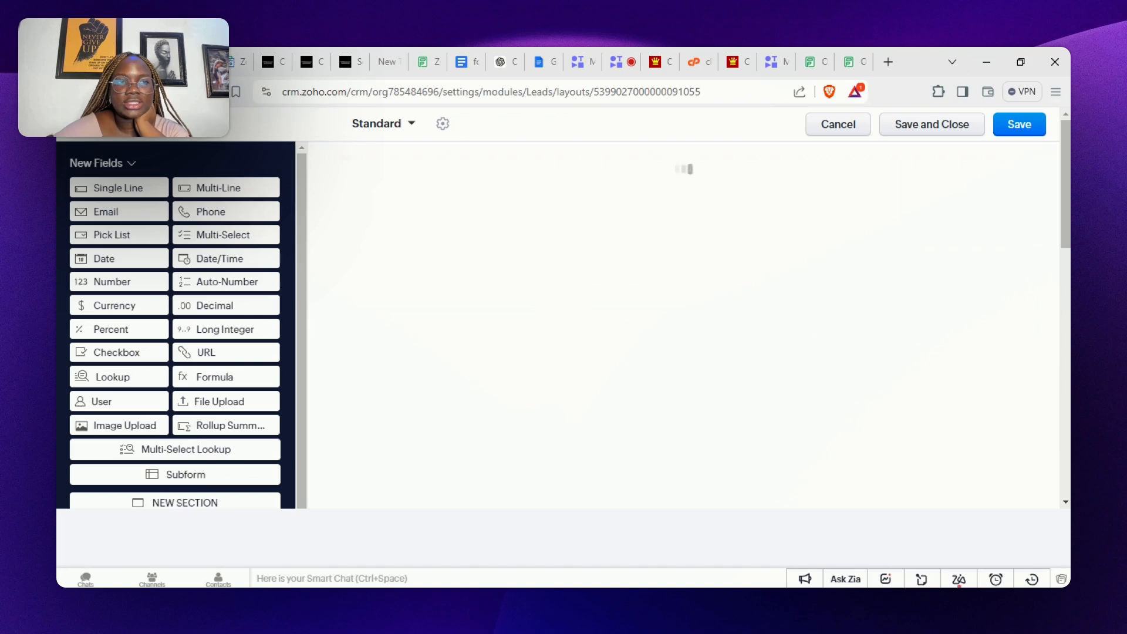
Back in the Zoho Forms integration, map Company to Company Name and Last Name to Name - Last Name.
{"action": "key", "text": "ctrl+Tab"}
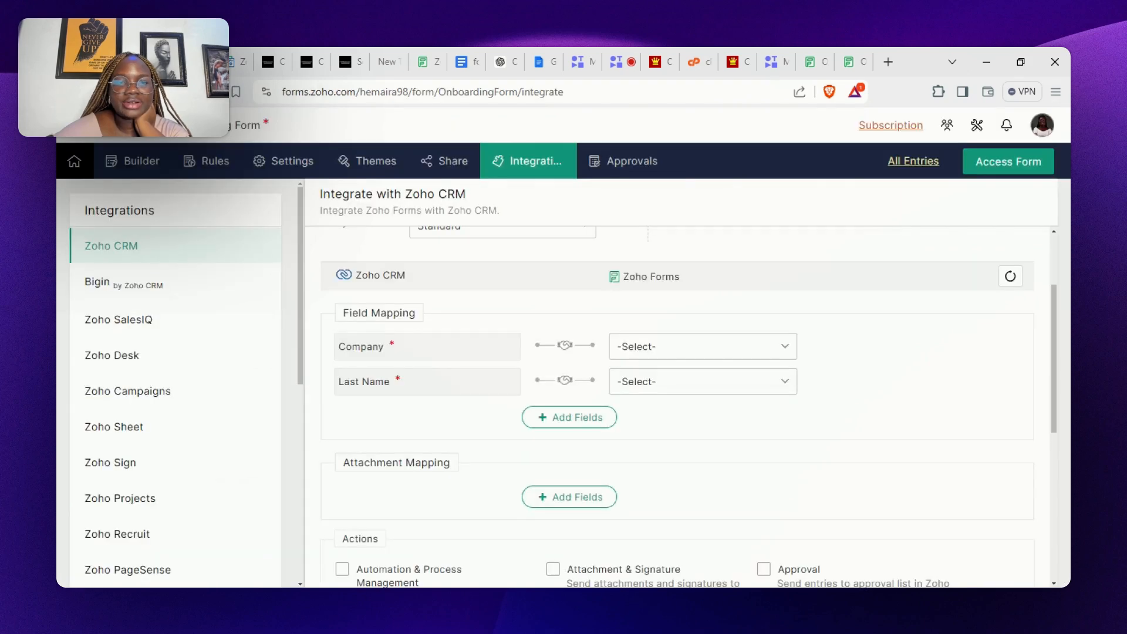
{"action": "left_click", "coordinate": [669, 348]}
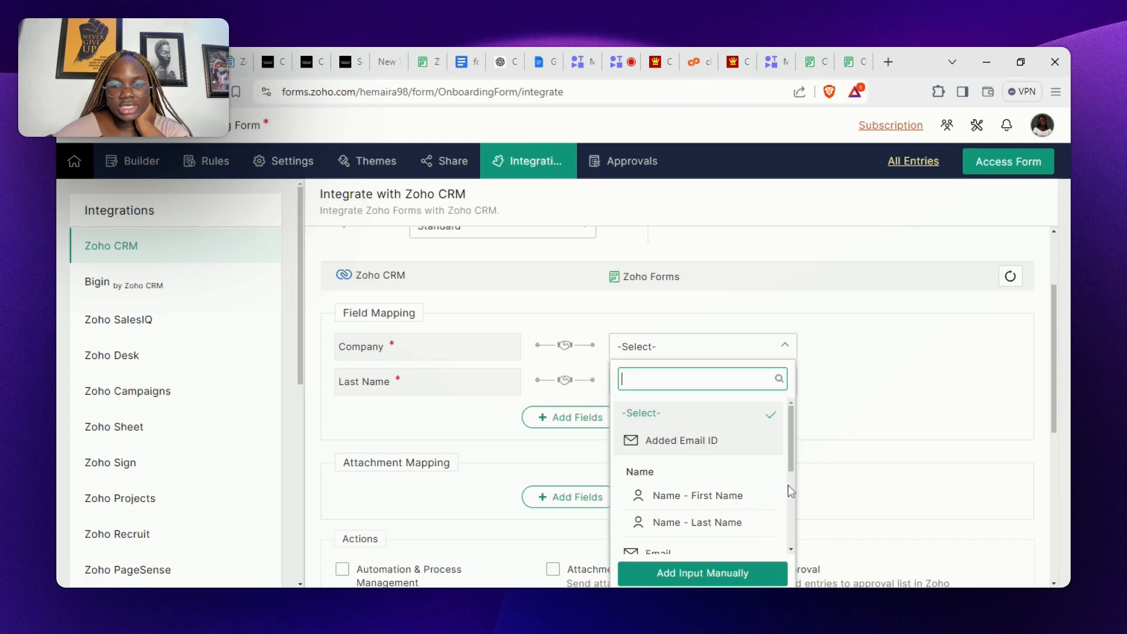
{"action": "scroll", "coordinate": [788, 485], "scroll_direction": "down", "scroll_amount": 2}
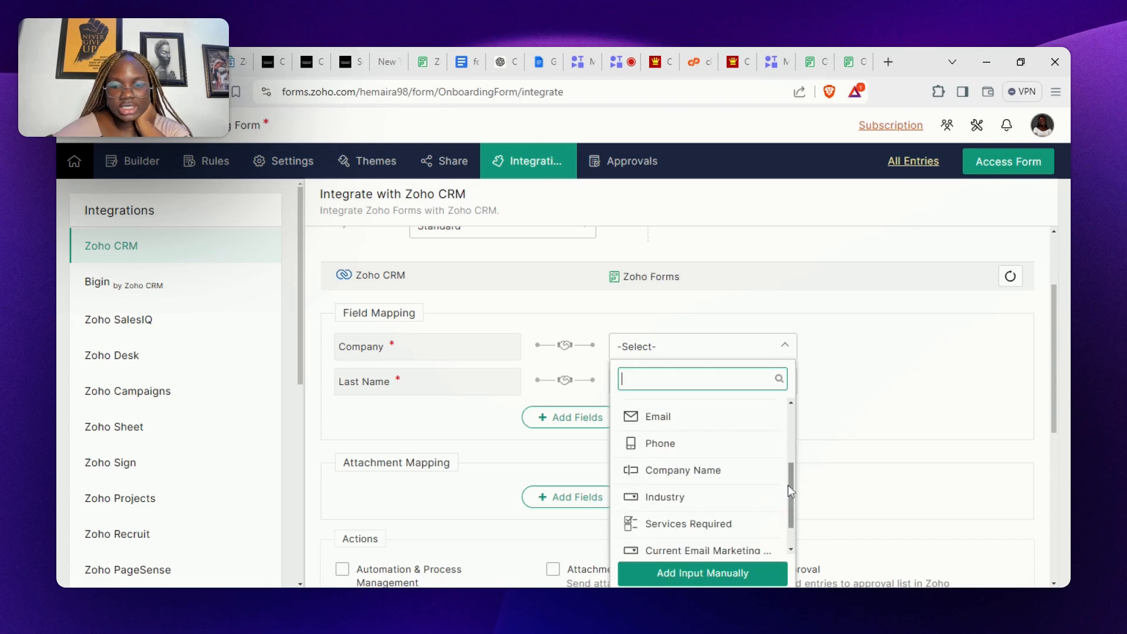
{"action": "left_click", "coordinate": [704, 470]}
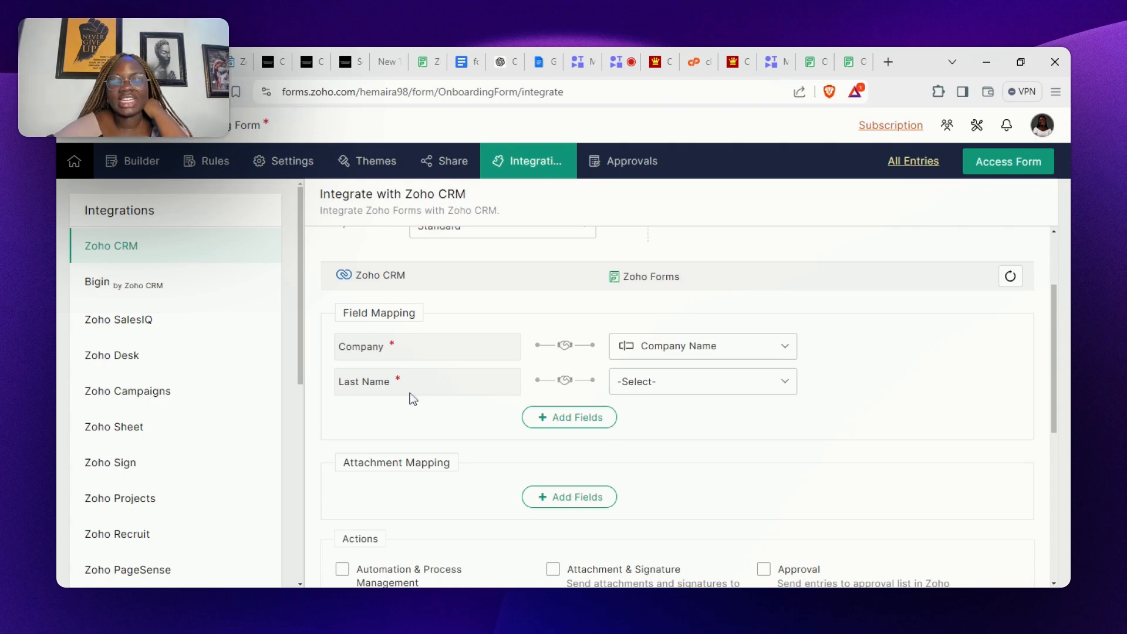
{"action": "left_click", "coordinate": [645, 394]}
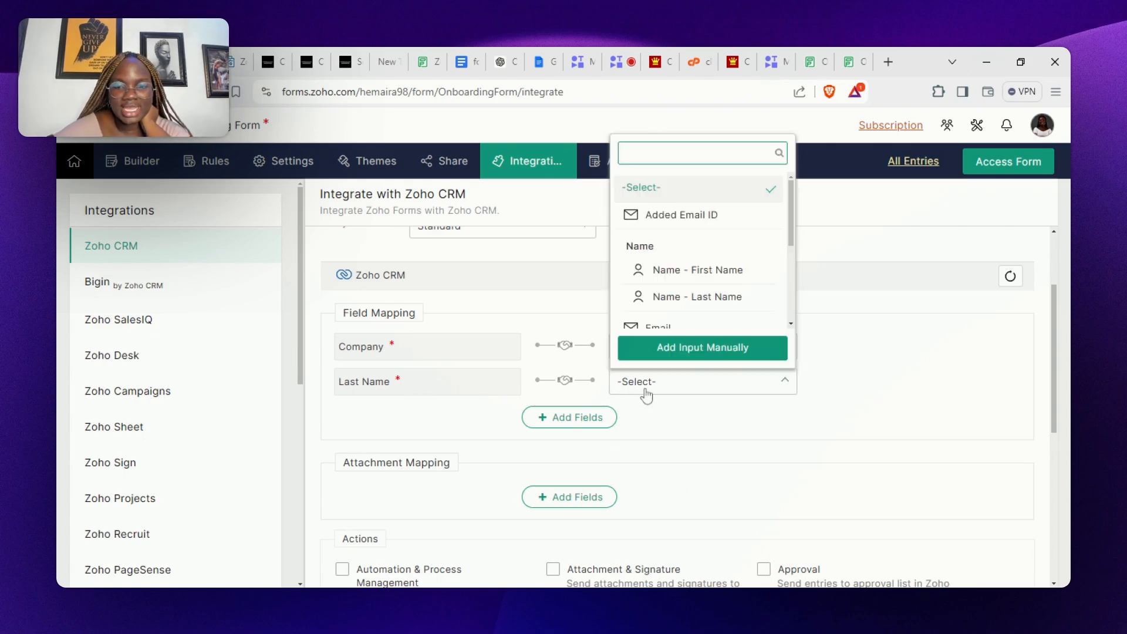
{"action": "left_click", "coordinate": [732, 300]}
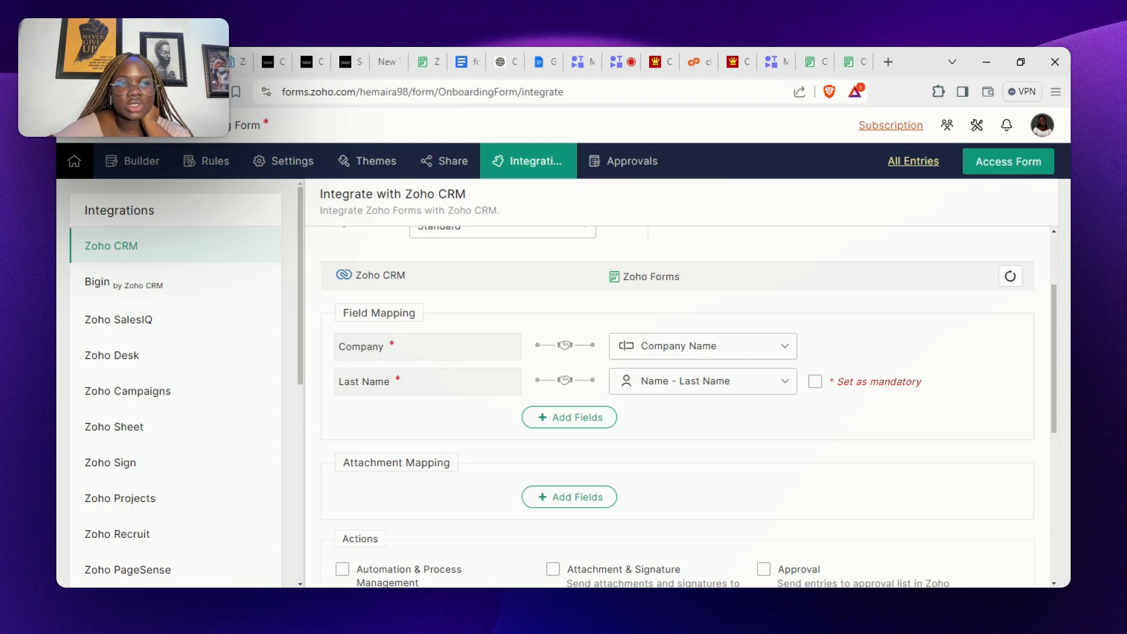
Copy the website form's email platform label and add a single-line field "Current Email Marketing Platform" to Lead Information in the CRM layout.
{"action": "left_click", "coordinate": [271, 62]}
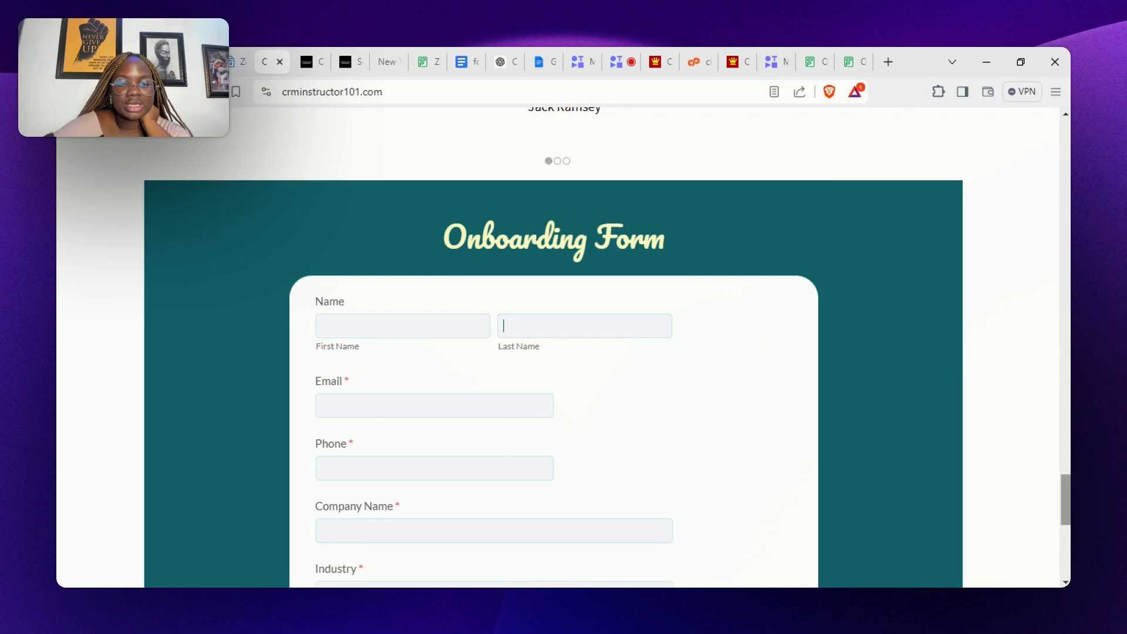
{"action": "scroll", "coordinate": [1066, 498], "scroll_direction": "down", "scroll_amount": 4}
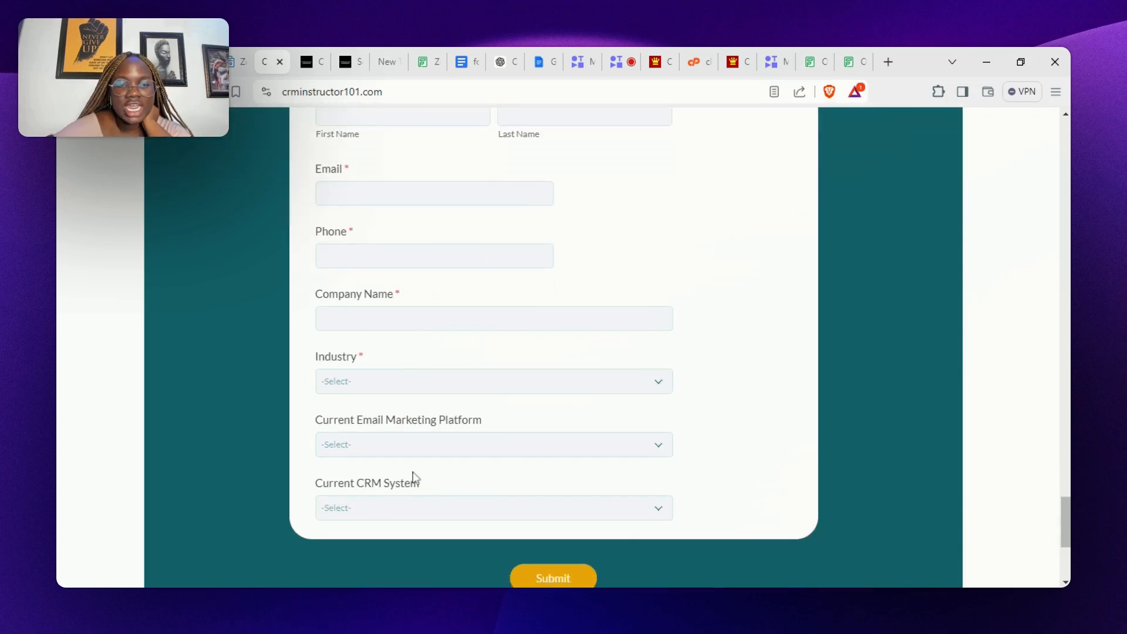
{"action": "triple_click", "coordinate": [372, 421]}
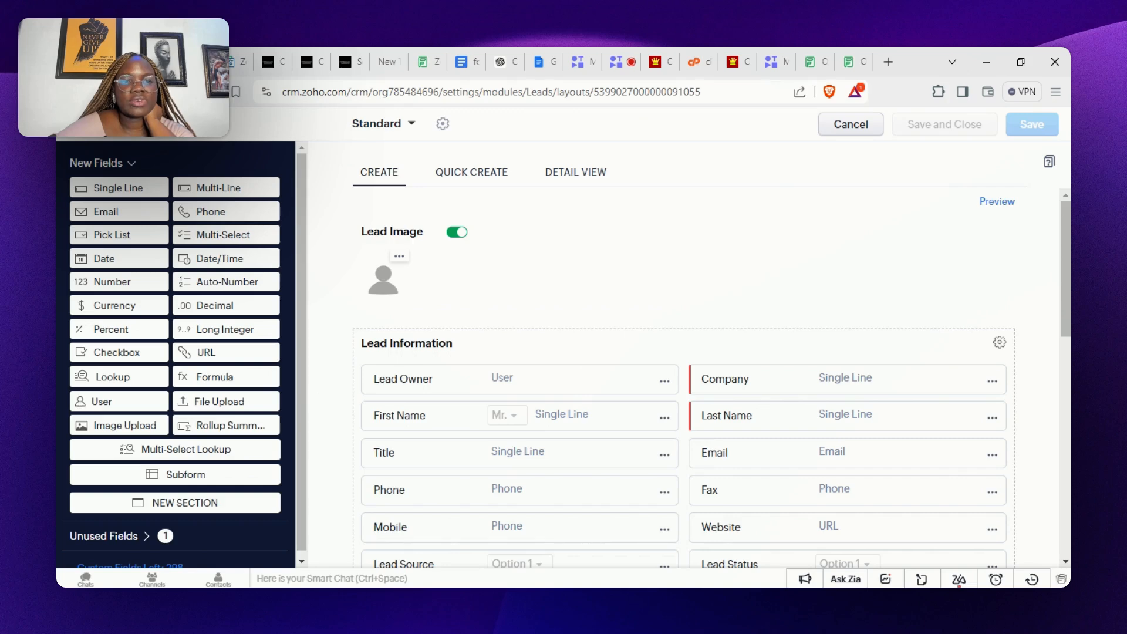
{"action": "scroll", "coordinate": [684, 376], "scroll_direction": "down", "scroll_amount": 5}
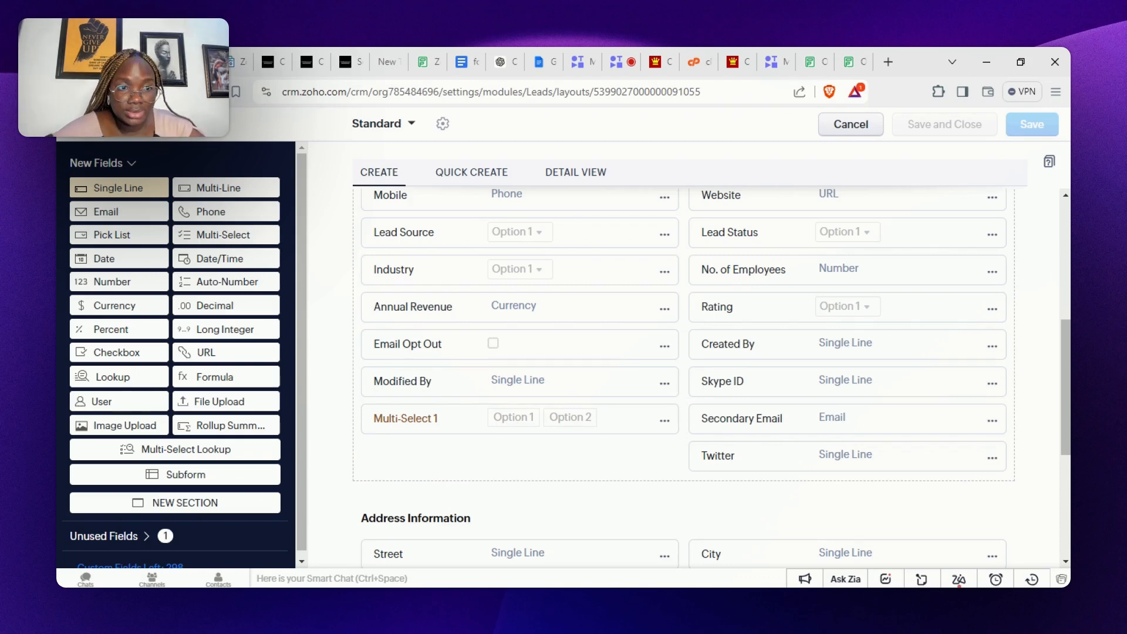
{"action": "left_click_drag", "start_coordinate": [143, 200], "coordinate": [455, 529]}
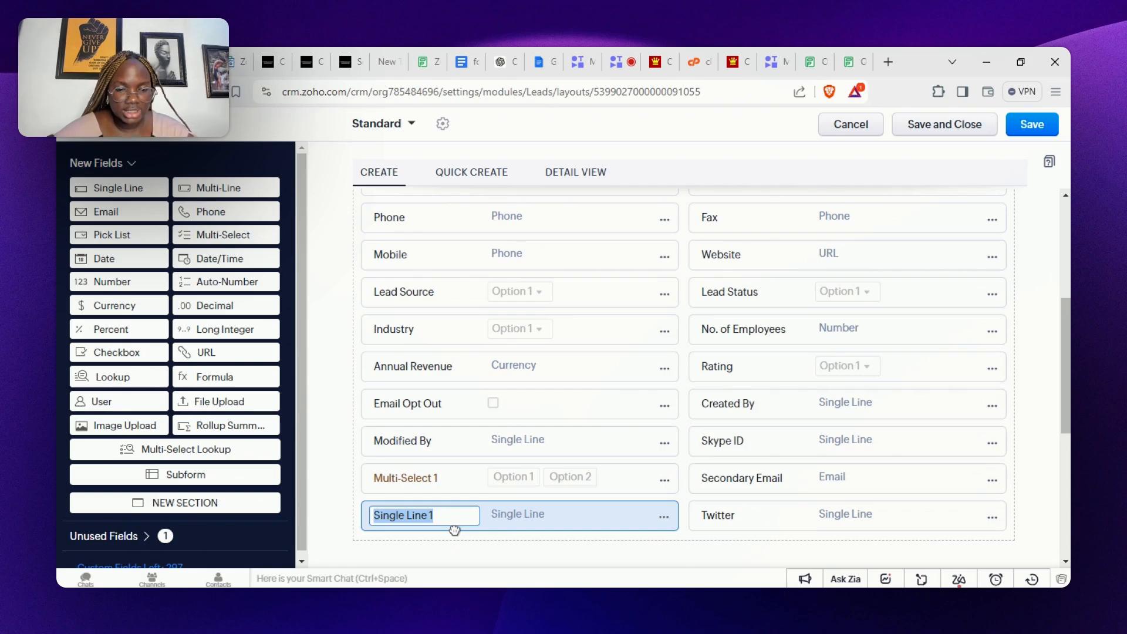
{"action": "type", "text": "Email Marketing Platform"}
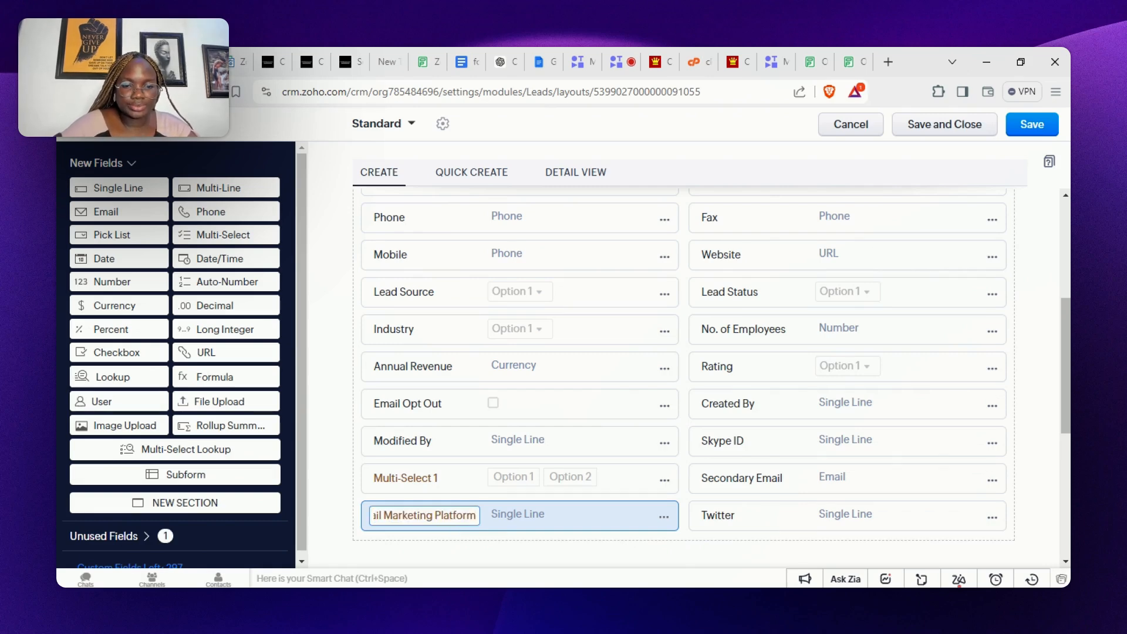
{"action": "left_click", "coordinate": [601, 547]}
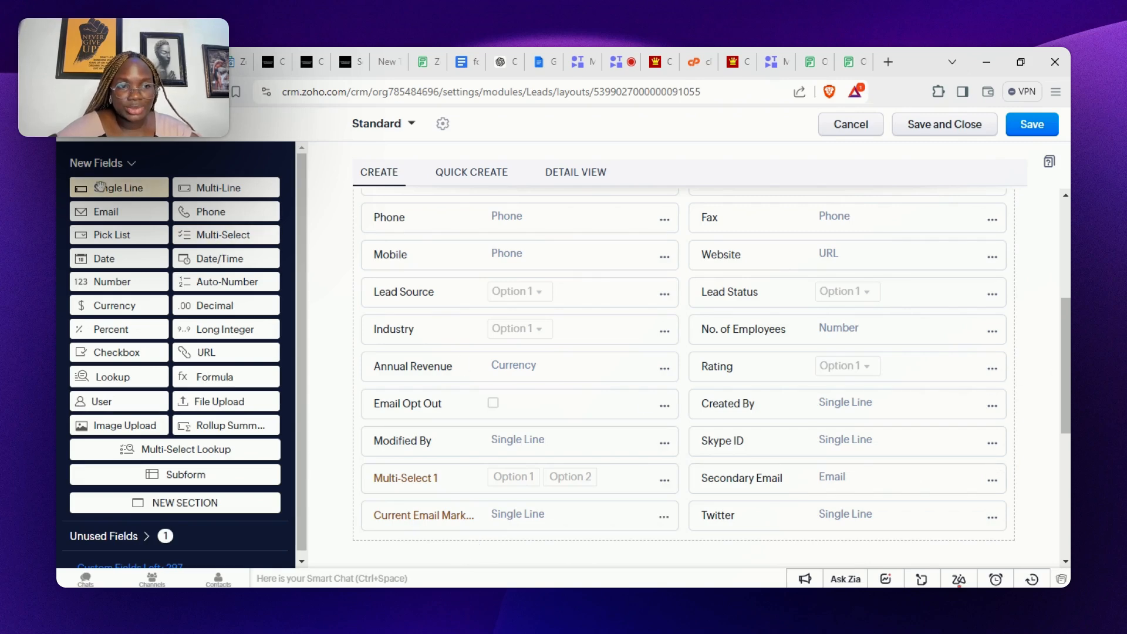
Add a single-line field named "Current CRM System", copied from the website form's label, to Lead Information and save the layout.
{"action": "left_click_drag", "start_coordinate": [100, 187], "coordinate": [477, 463]}
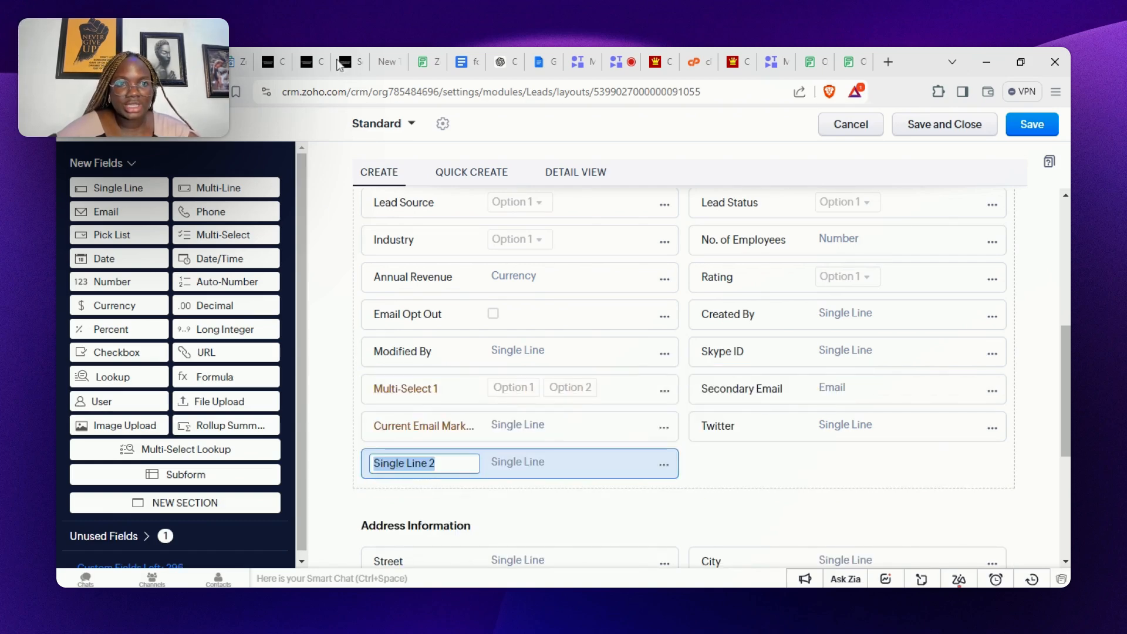
{"action": "left_click", "coordinate": [304, 65]}
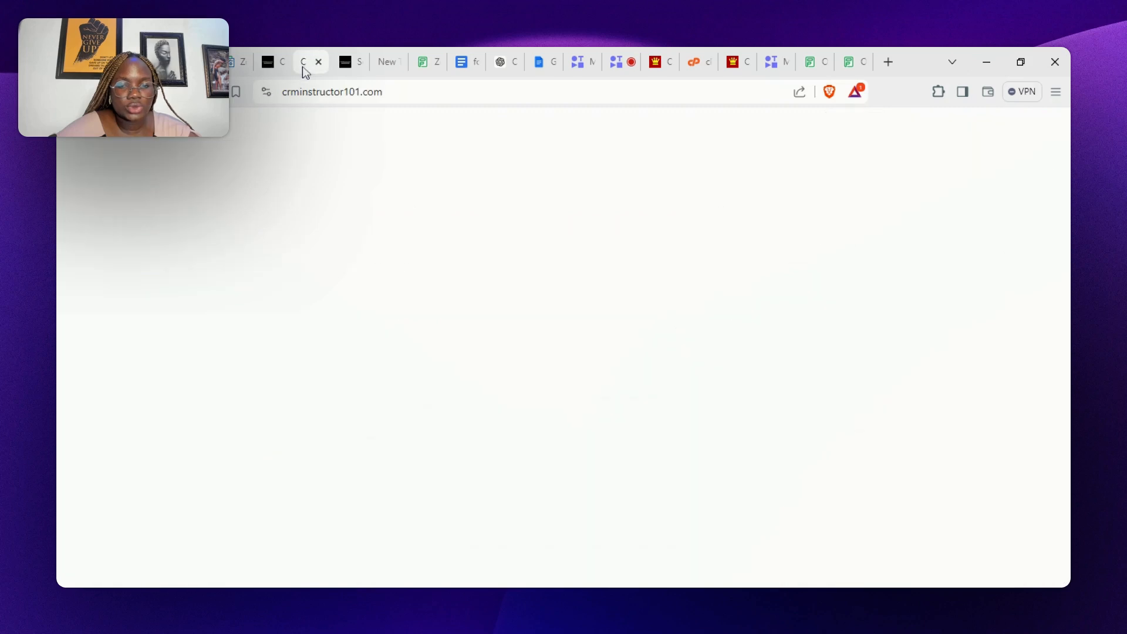
{"action": "left_click", "coordinate": [280, 70]}
{"action": "left_click", "coordinate": [386, 485]}
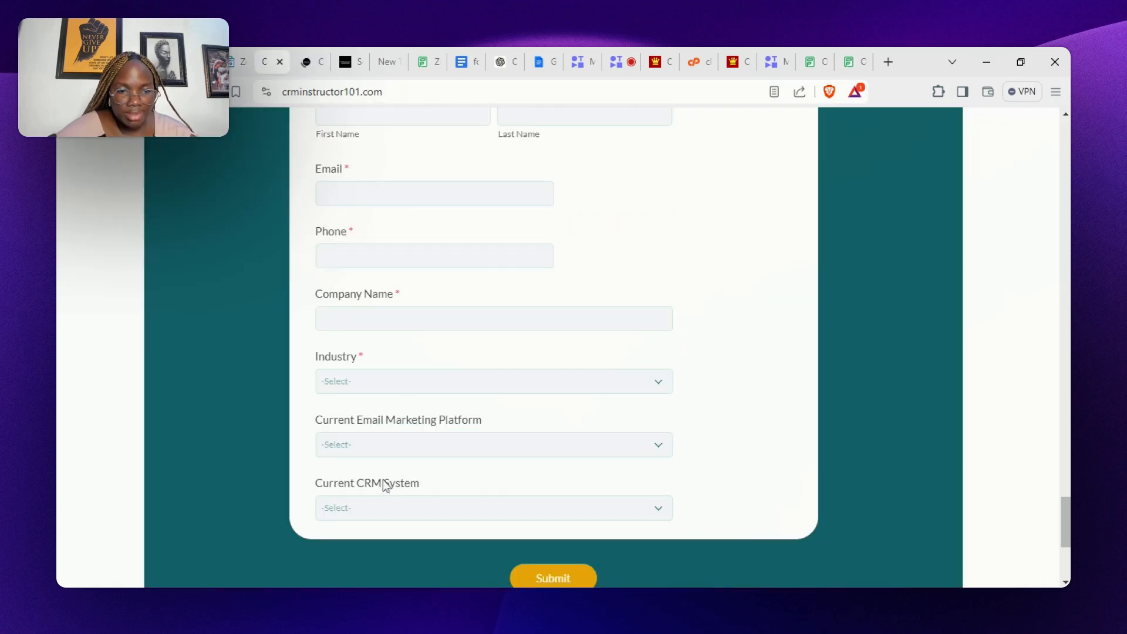
{"action": "triple_click", "coordinate": [386, 485]}
{"action": "key", "text": "ctrl+c"}
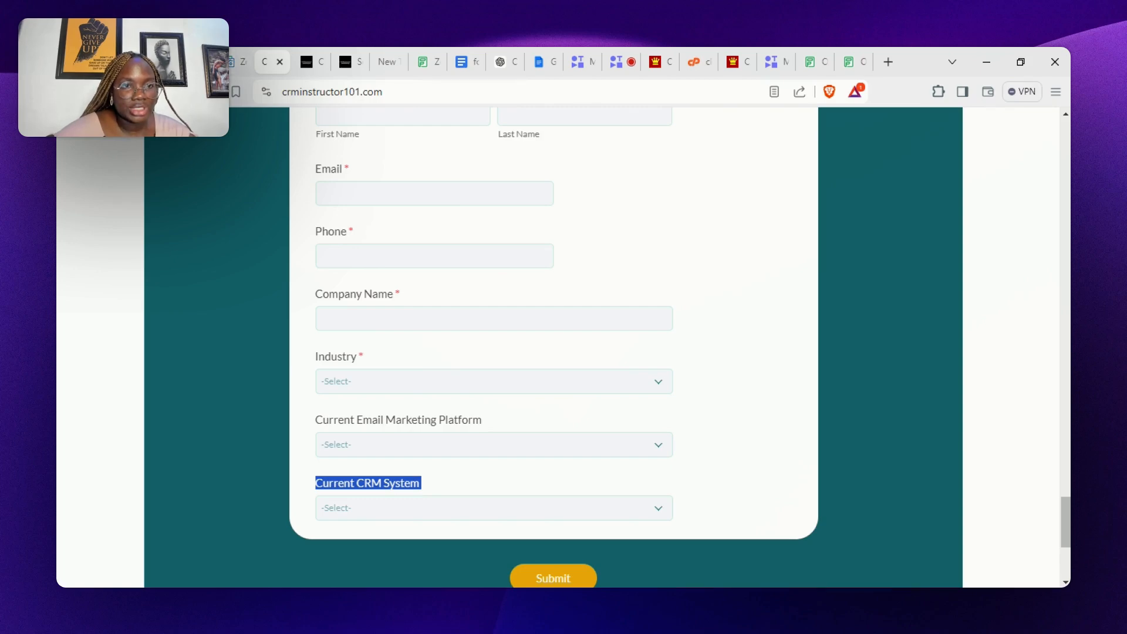
{"action": "left_click", "coordinate": [195, 61]}
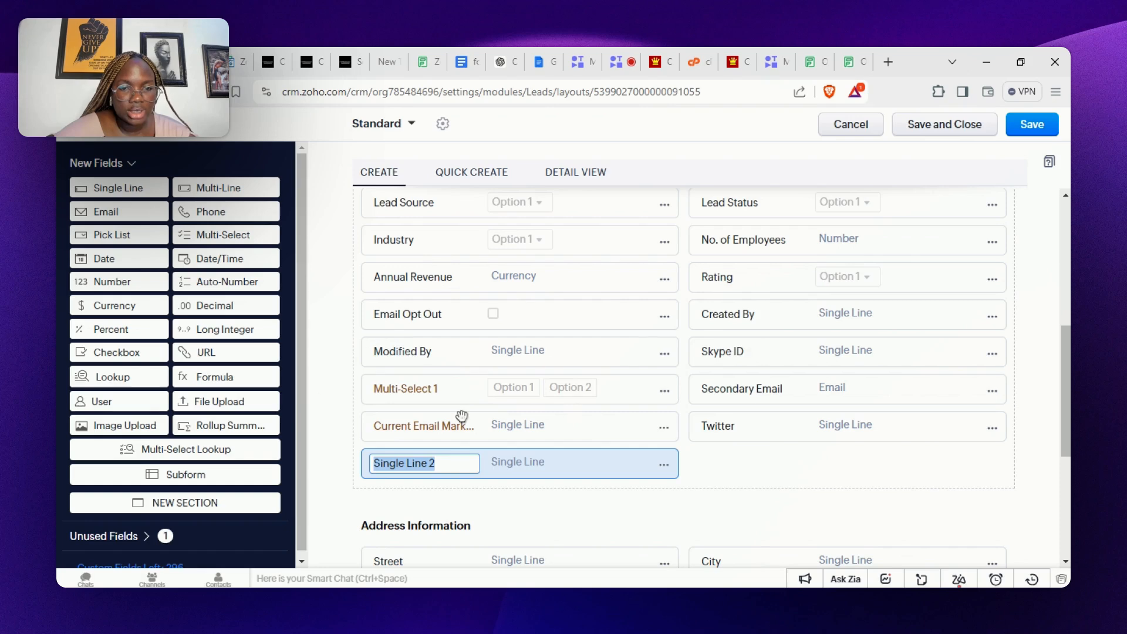
{"action": "key", "text": "ctrl+v"}
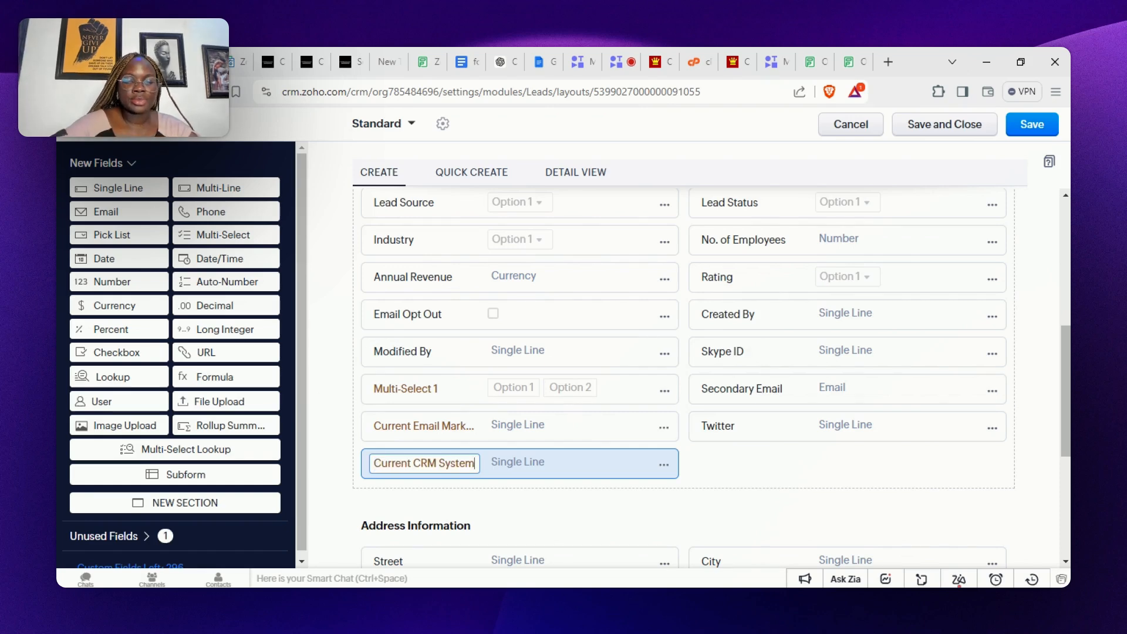
{"action": "left_click", "coordinate": [596, 514]}
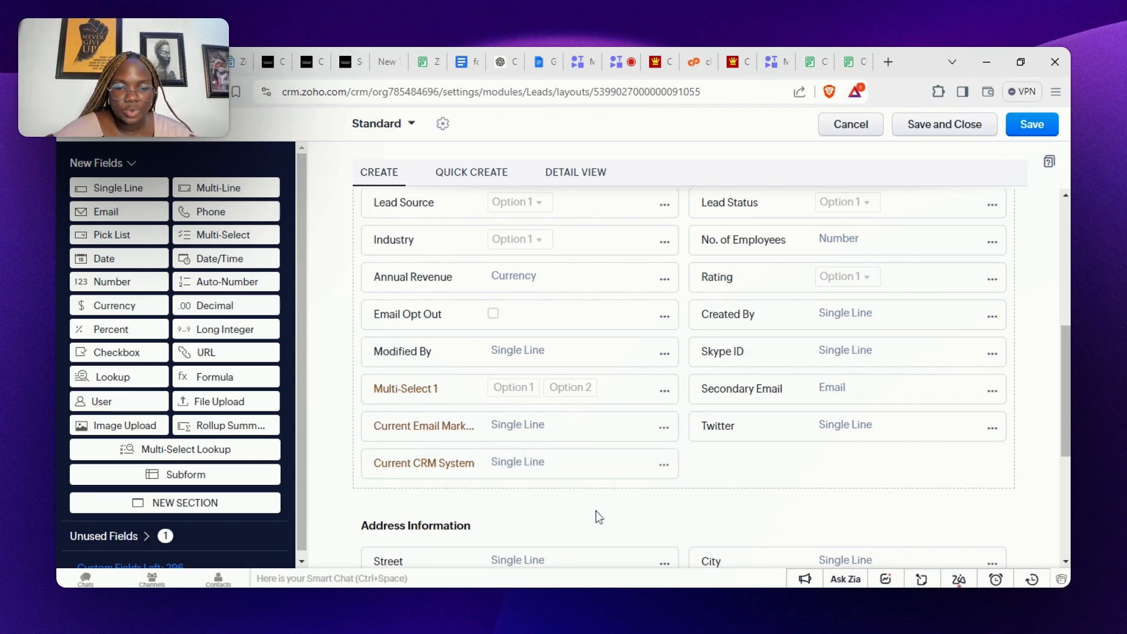
{"action": "left_click", "coordinate": [1031, 125]}
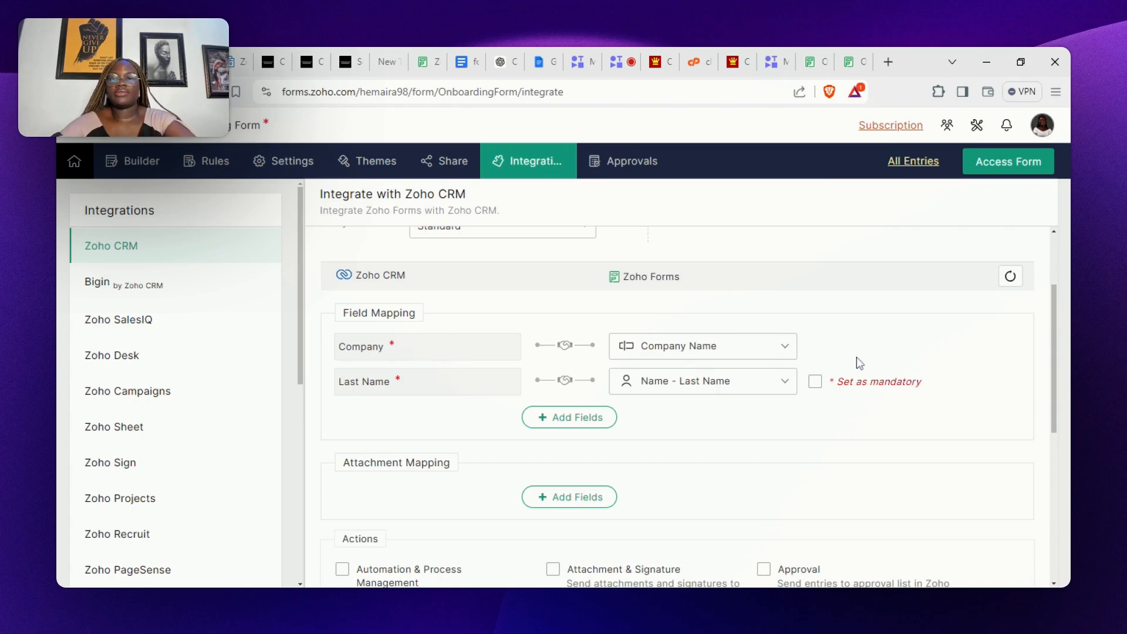
Set the Last Name mapping as mandatory and add a mapping from First Name to Name - First Name.
{"action": "left_click", "coordinate": [815, 383]}
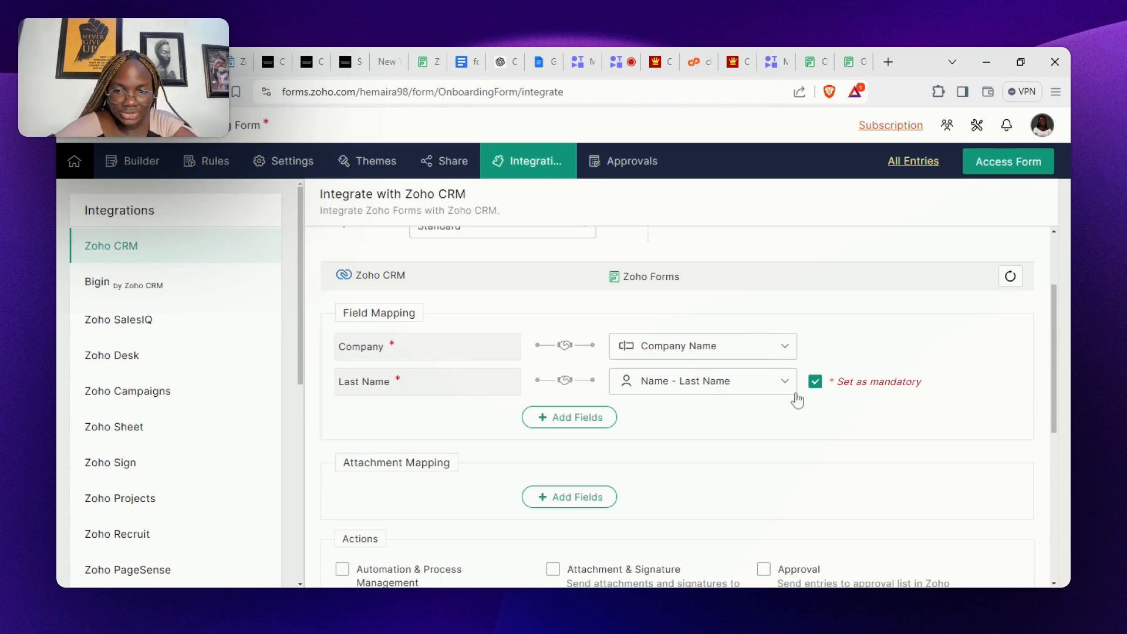
{"action": "left_click", "coordinate": [564, 424]}
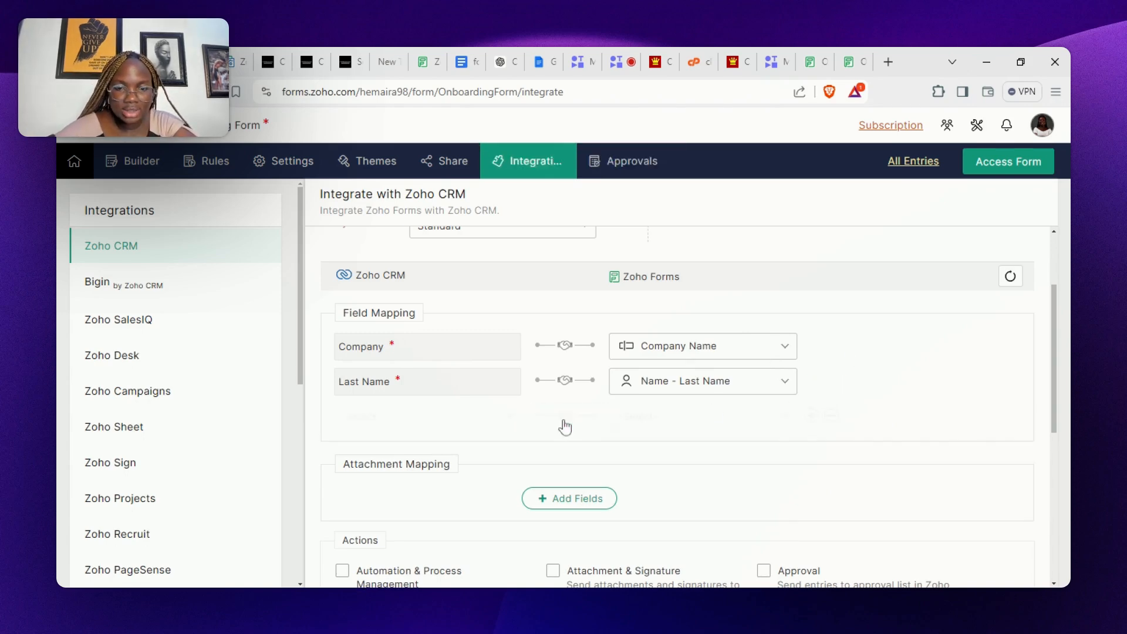
{"action": "left_click", "coordinate": [479, 422]}
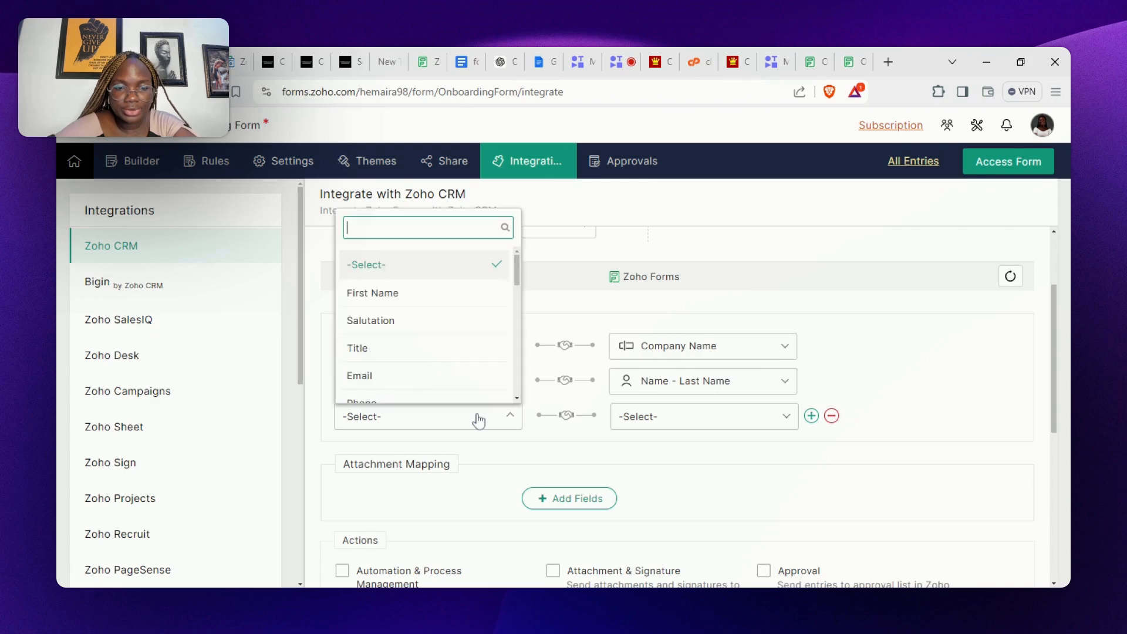
{"action": "left_click", "coordinate": [475, 293]}
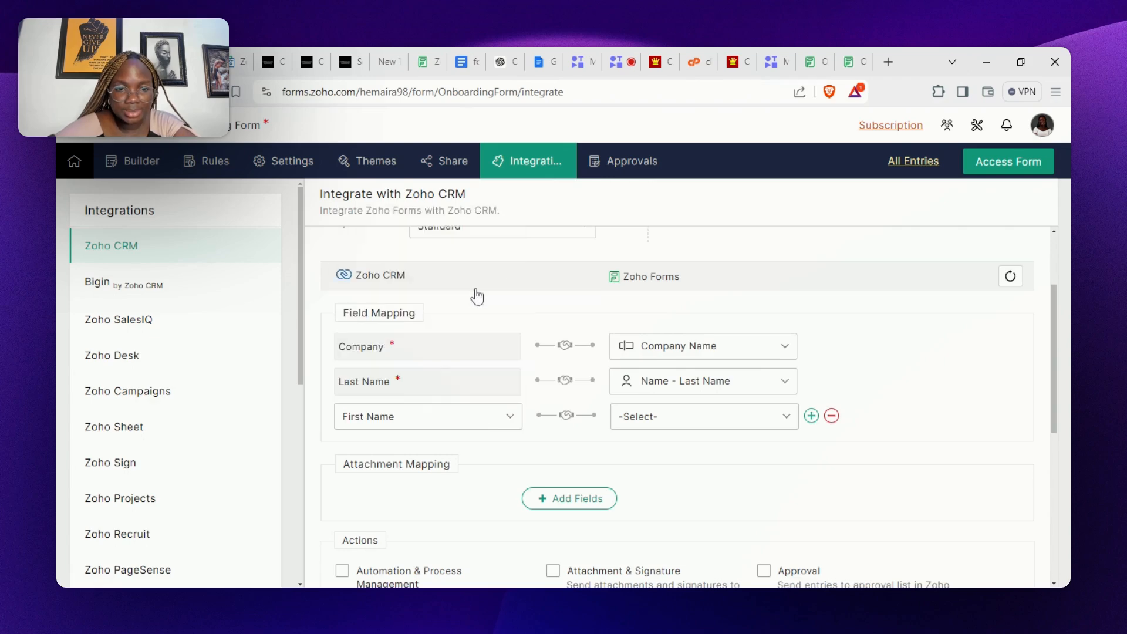
{"action": "left_click", "coordinate": [647, 432]}
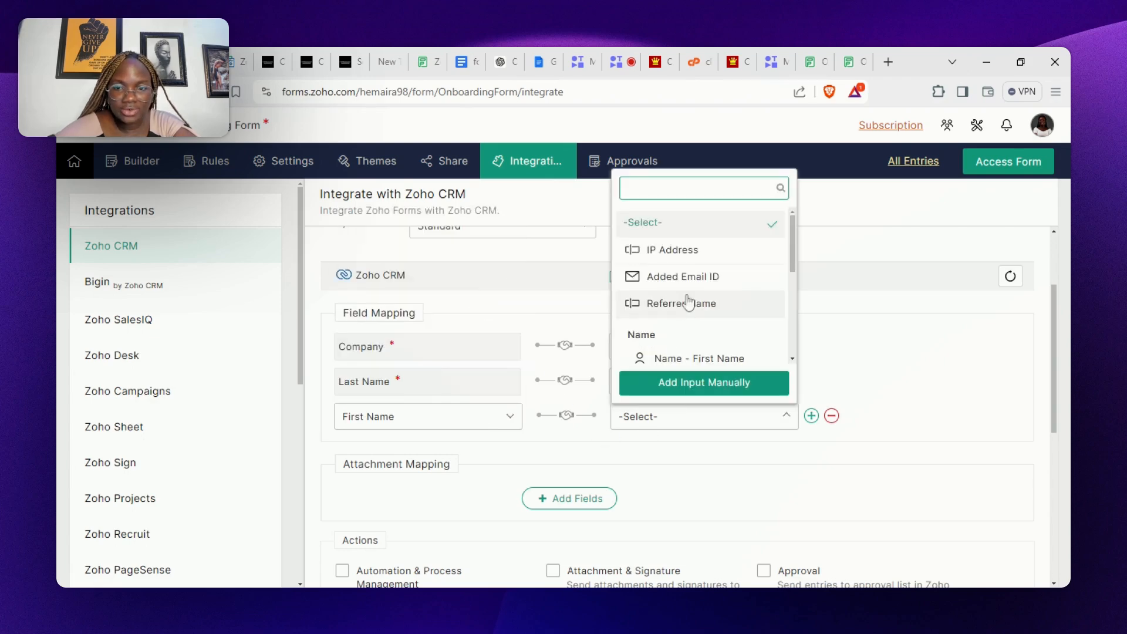
{"action": "left_click", "coordinate": [699, 358]}
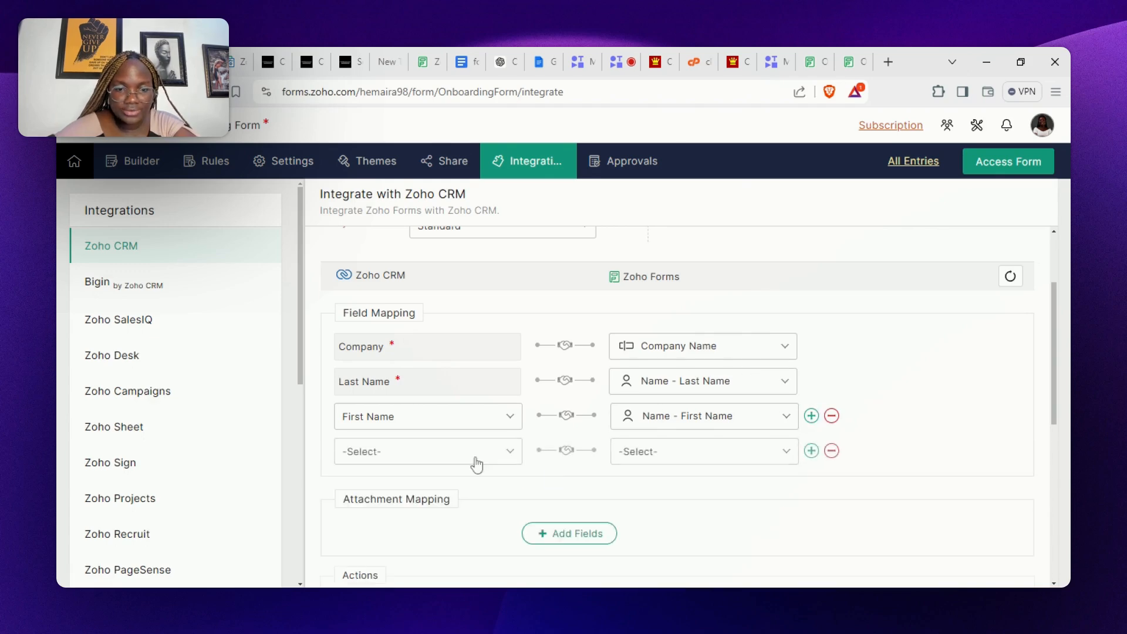
Map the CRM Phone field to the form's Phone field in the new mapping row.
{"action": "left_click", "coordinate": [466, 456]}
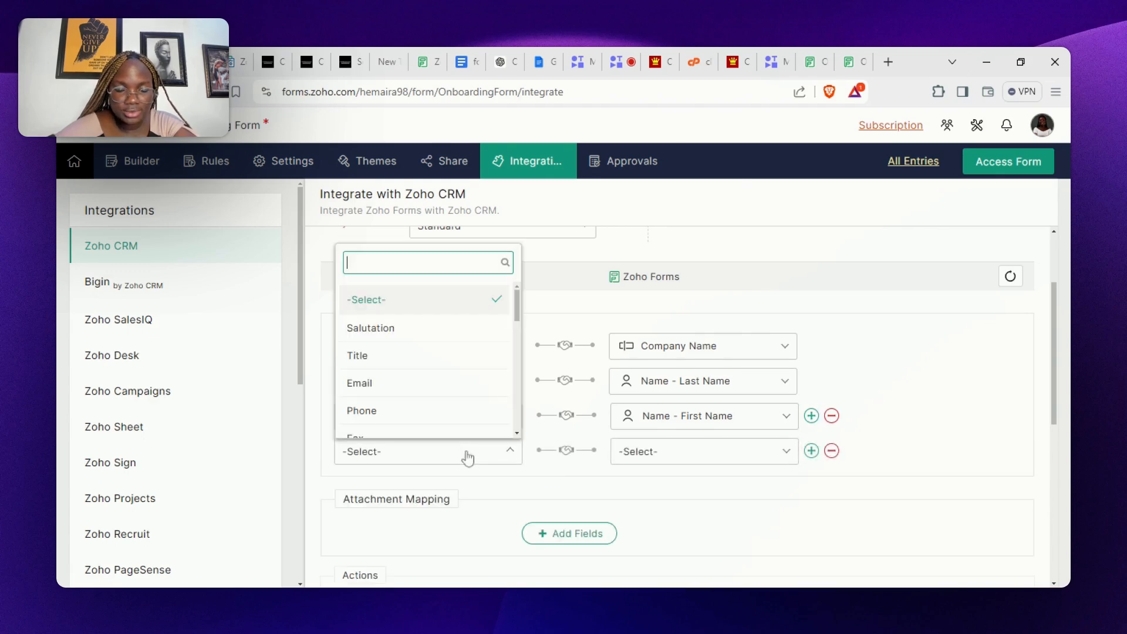
{"action": "left_click", "coordinate": [460, 412]}
{"action": "left_click", "coordinate": [698, 462]}
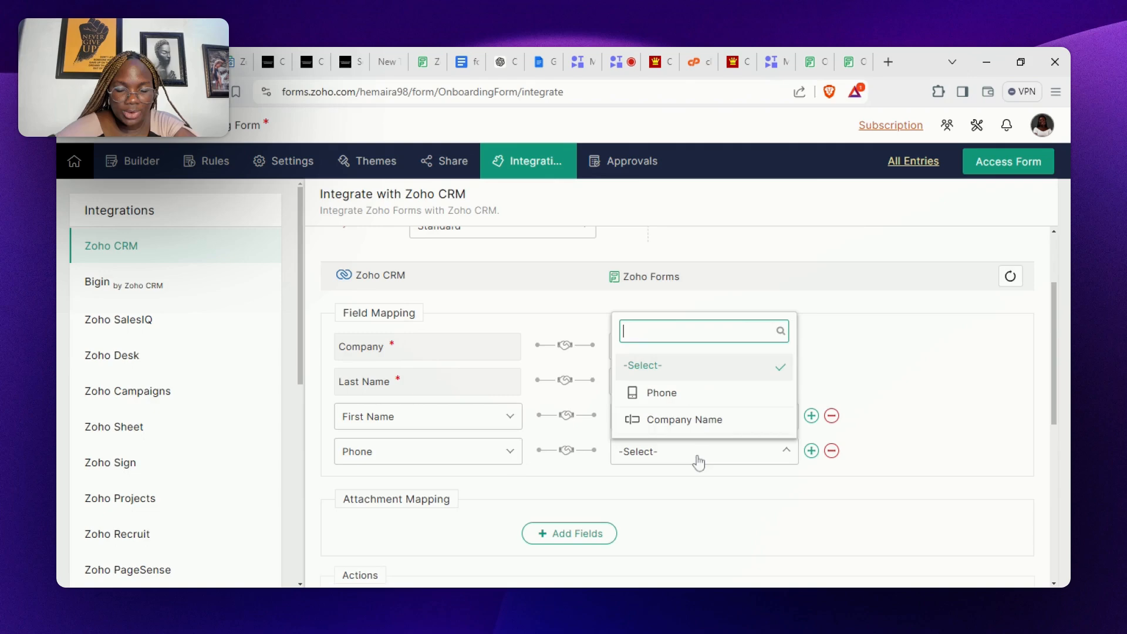
{"action": "left_click", "coordinate": [714, 402]}
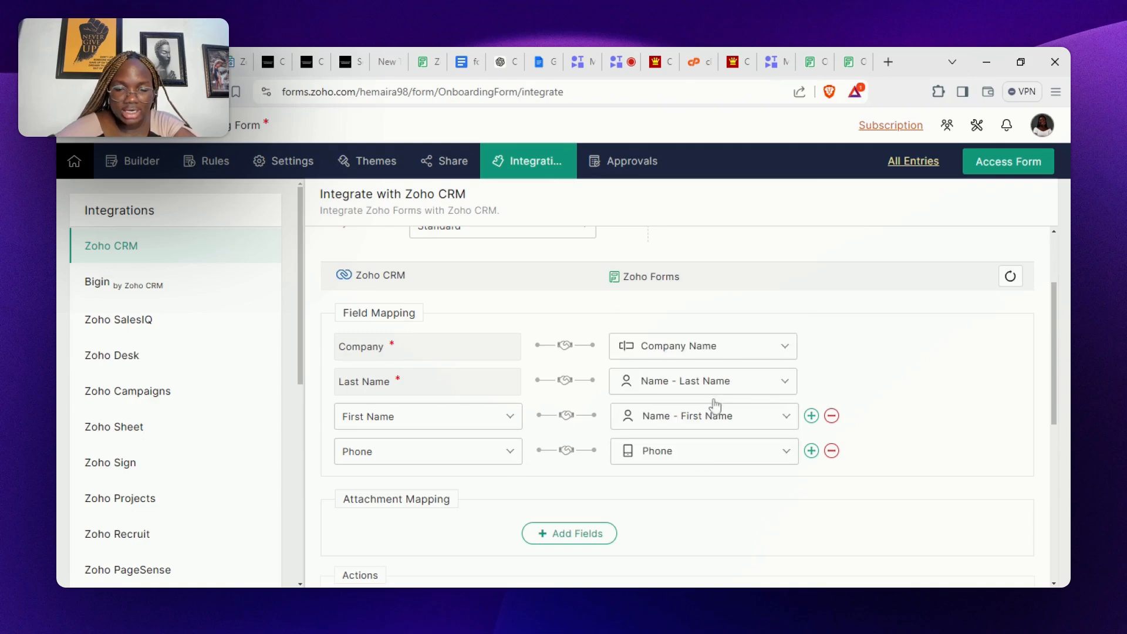
Add another mapping row that pairs the CRM Industry field with the form's Industry field.
{"action": "left_click", "coordinate": [811, 451]}
{"action": "left_click", "coordinate": [481, 488]}
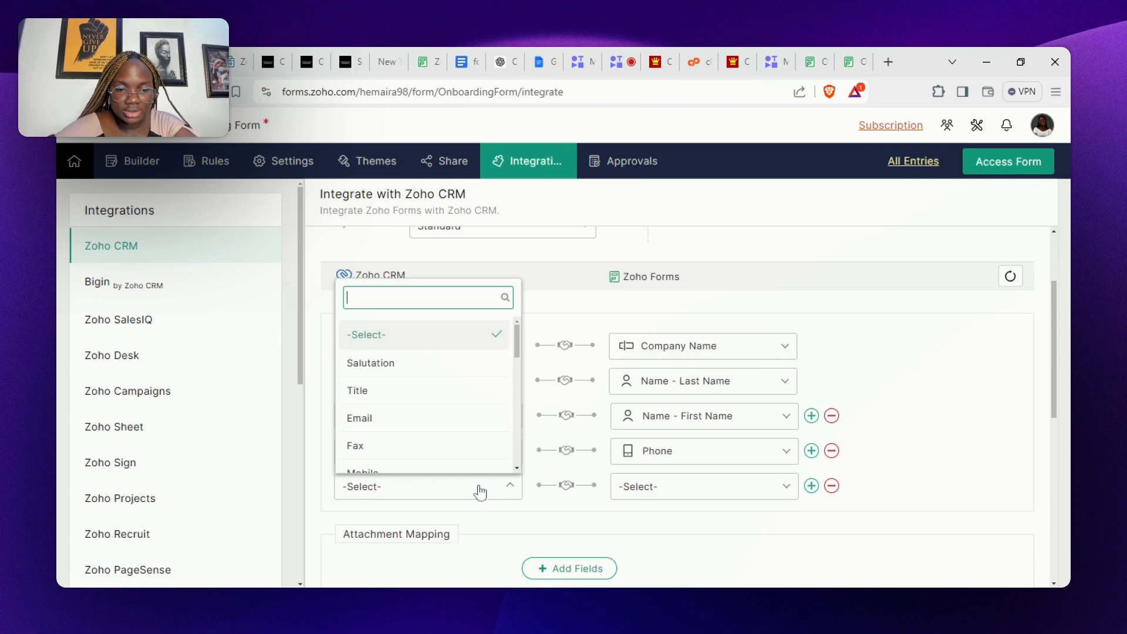
{"action": "type", "text": "in"}
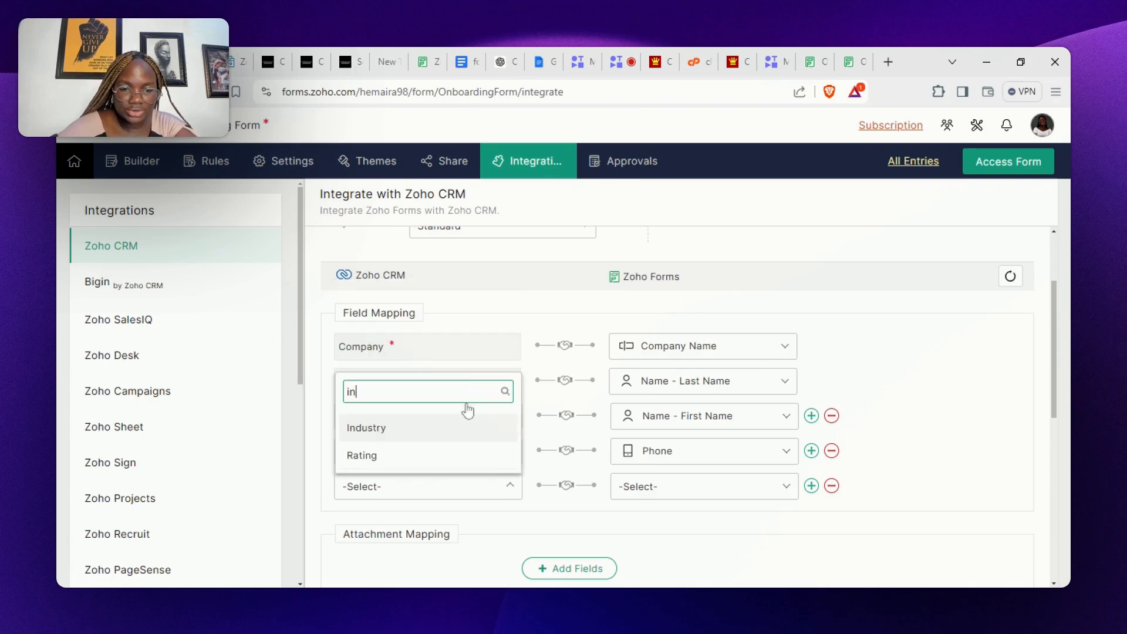
{"action": "left_click", "coordinate": [415, 436]}
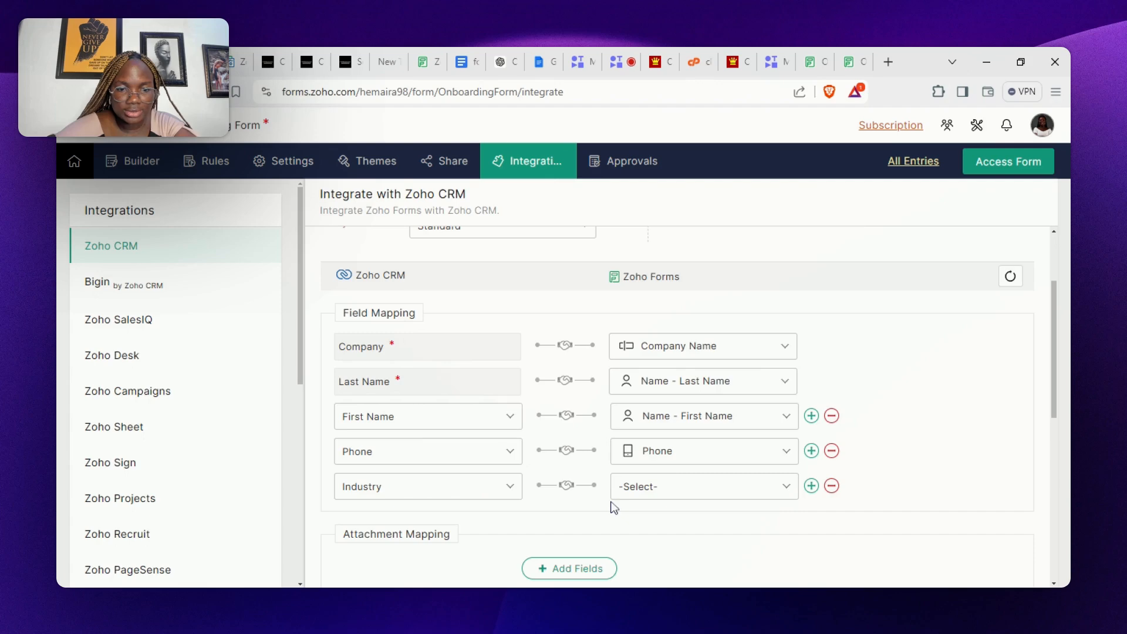
{"action": "left_click", "coordinate": [651, 491]}
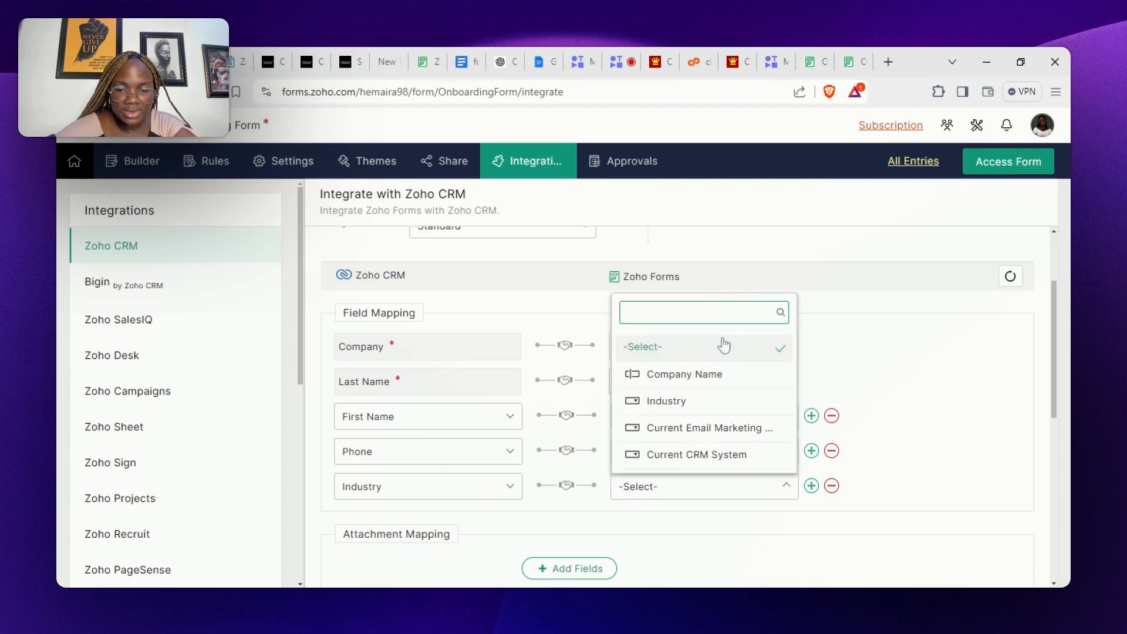
{"action": "left_click", "coordinate": [678, 404]}
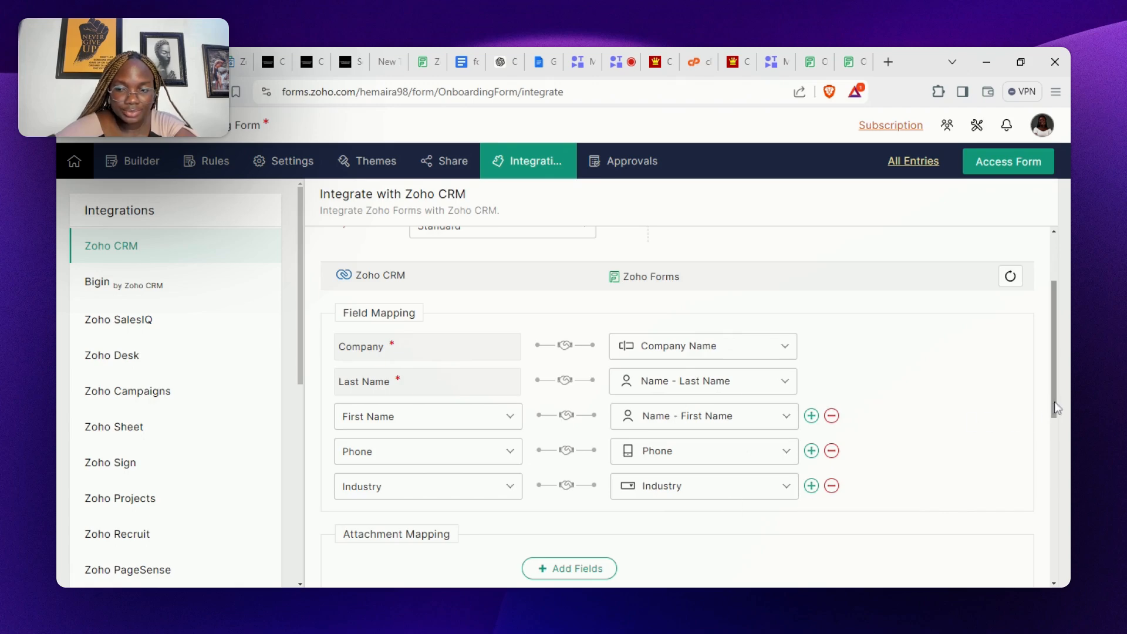
{"action": "scroll", "coordinate": [1055, 419], "scroll_direction": "down", "scroll_amount": 5}
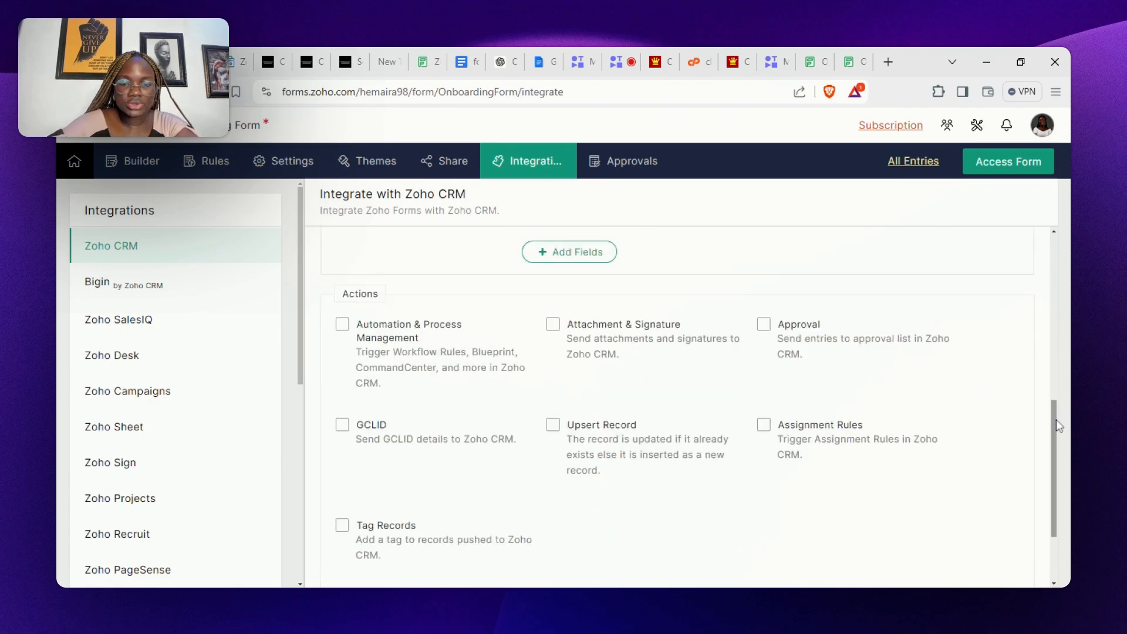
{"action": "scroll", "coordinate": [810, 352], "scroll_direction": "up", "scroll_amount": 3}
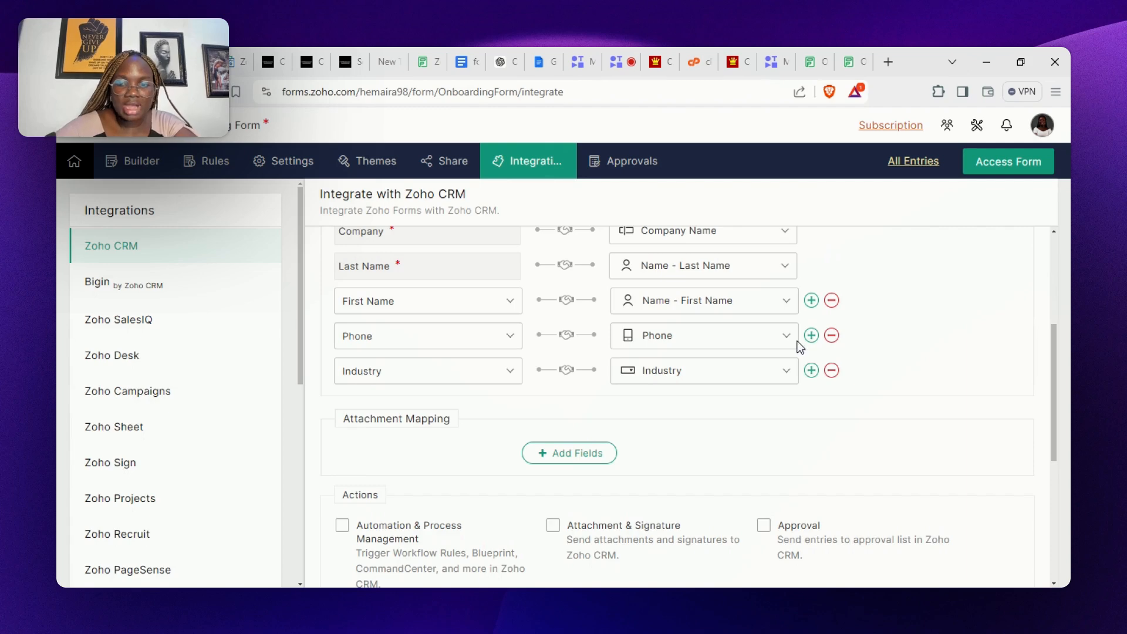
{"action": "left_click", "coordinate": [812, 370]}
{"action": "left_click", "coordinate": [475, 416]}
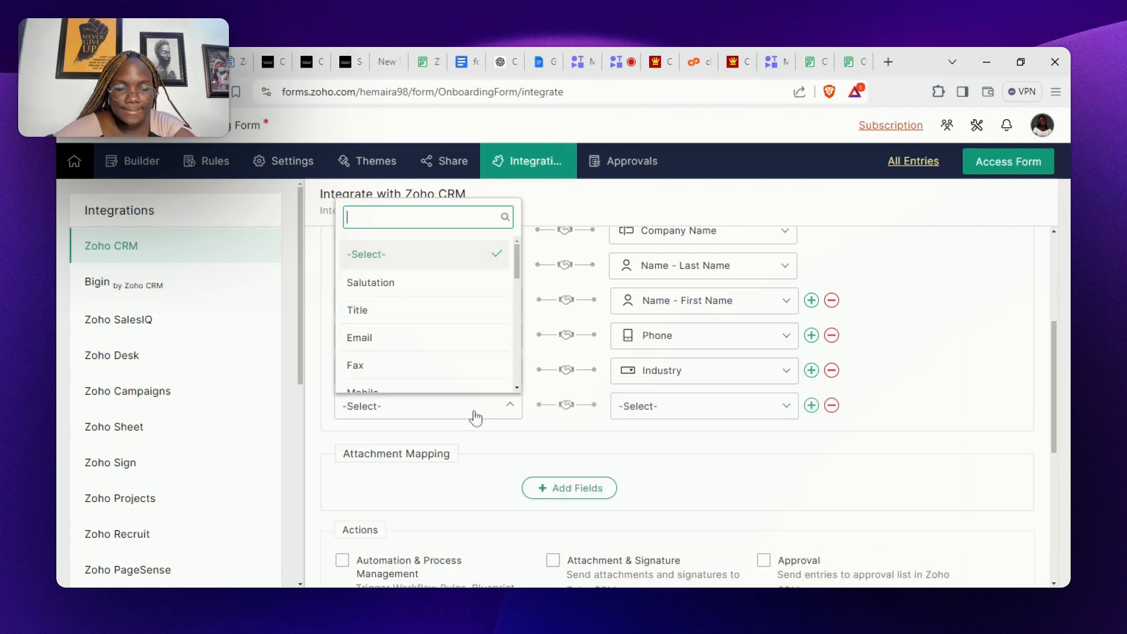
{"action": "type", "text": "c"}
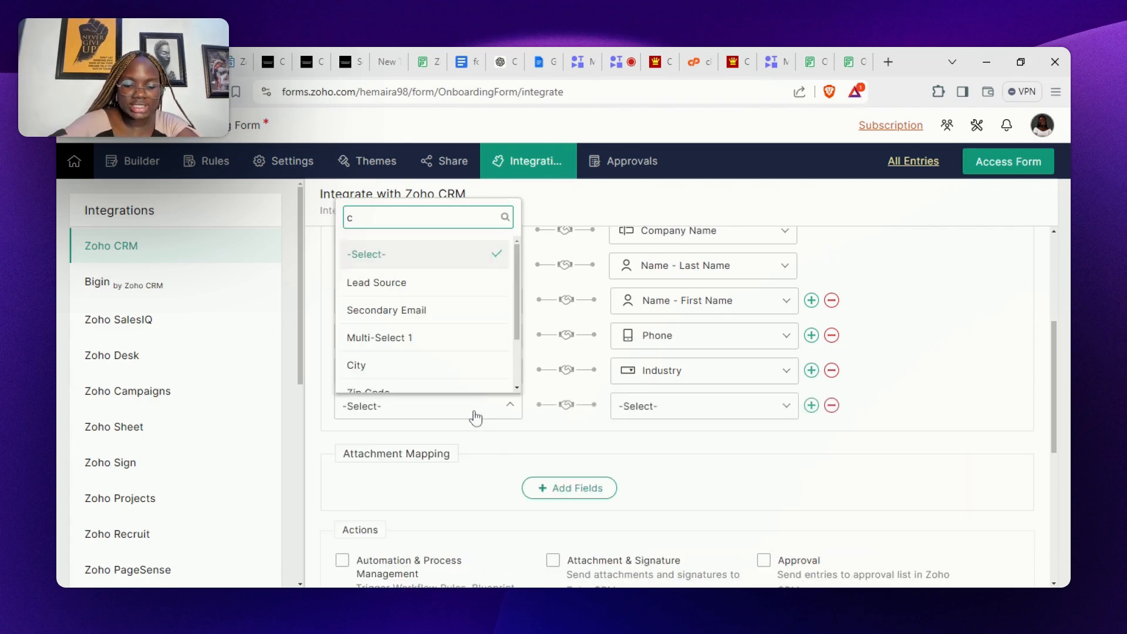
{"action": "type", "text": "rm"}
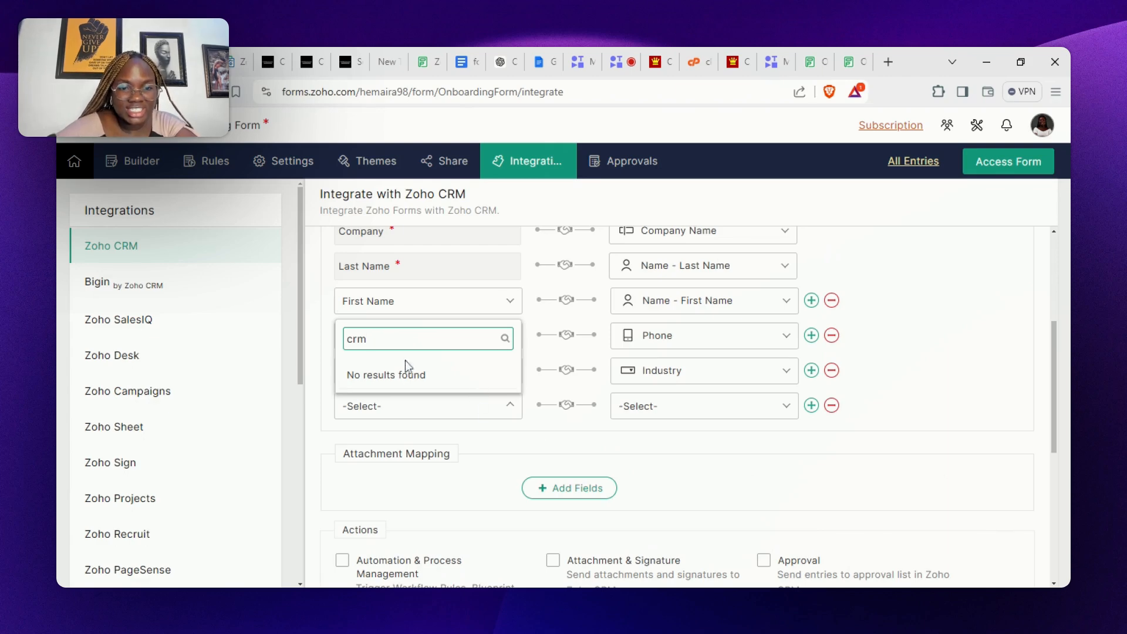
{"action": "left_click", "coordinate": [485, 415]}
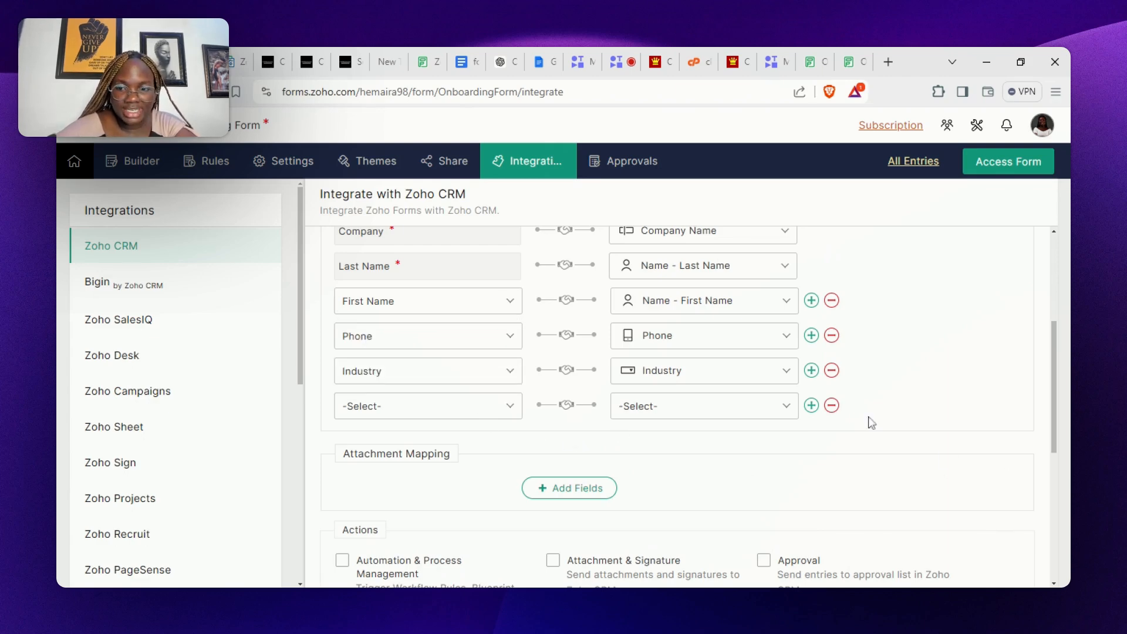
{"action": "left_click", "coordinate": [831, 406]}
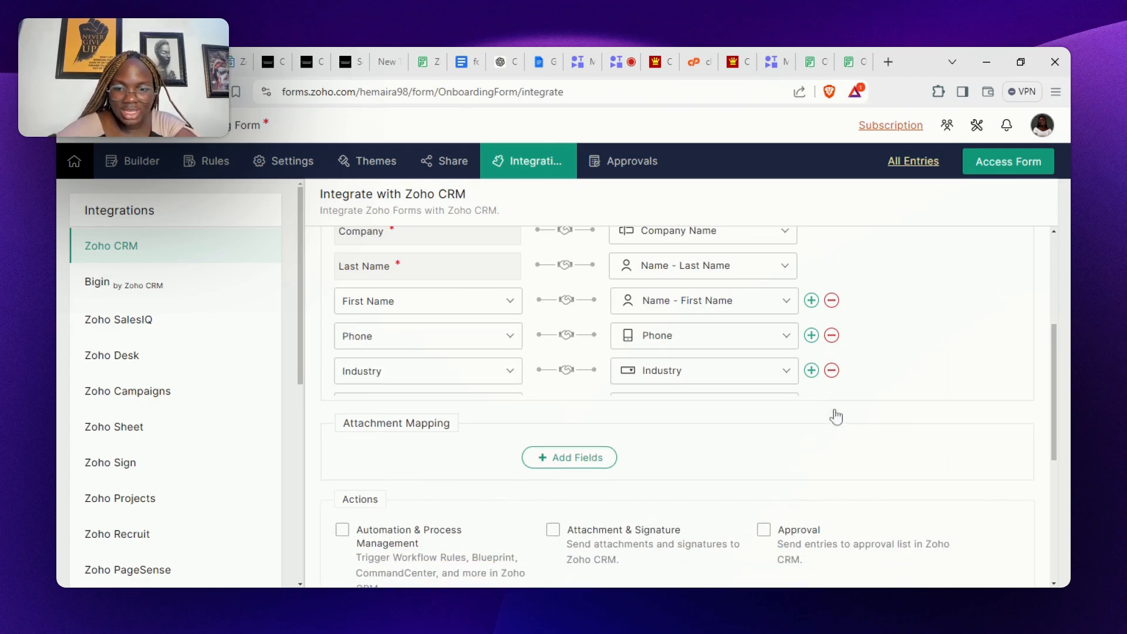
Save the Zoho CRM integration with the current field mappings and review its settings.
{"action": "left_click", "coordinate": [1053, 508]}
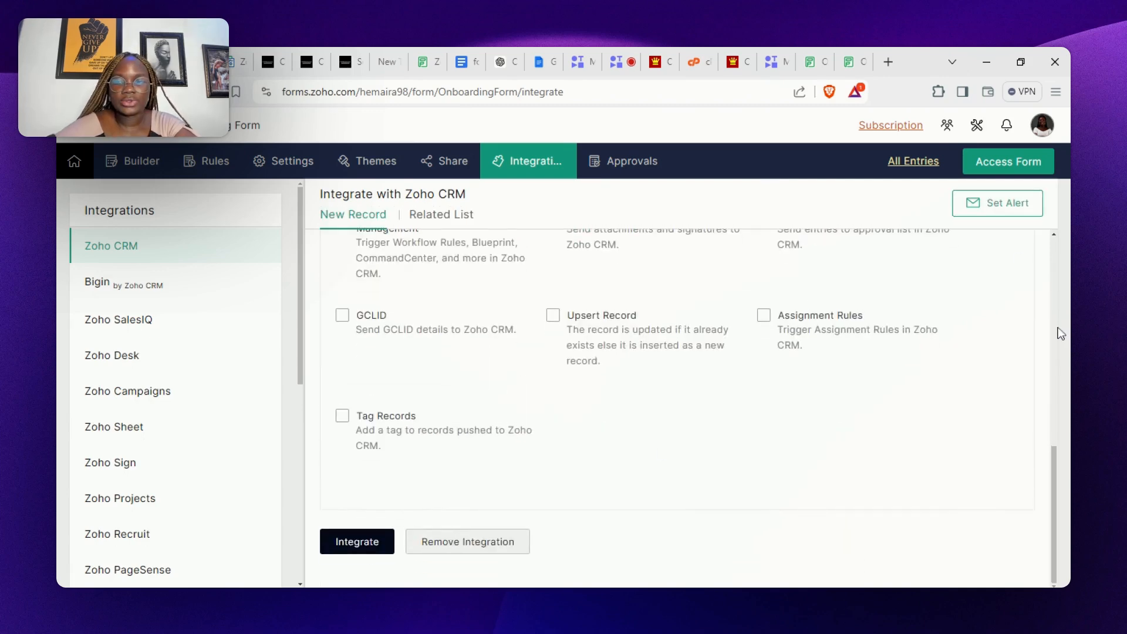
{"action": "scroll", "coordinate": [1060, 333], "scroll_direction": "up", "scroll_amount": 5}
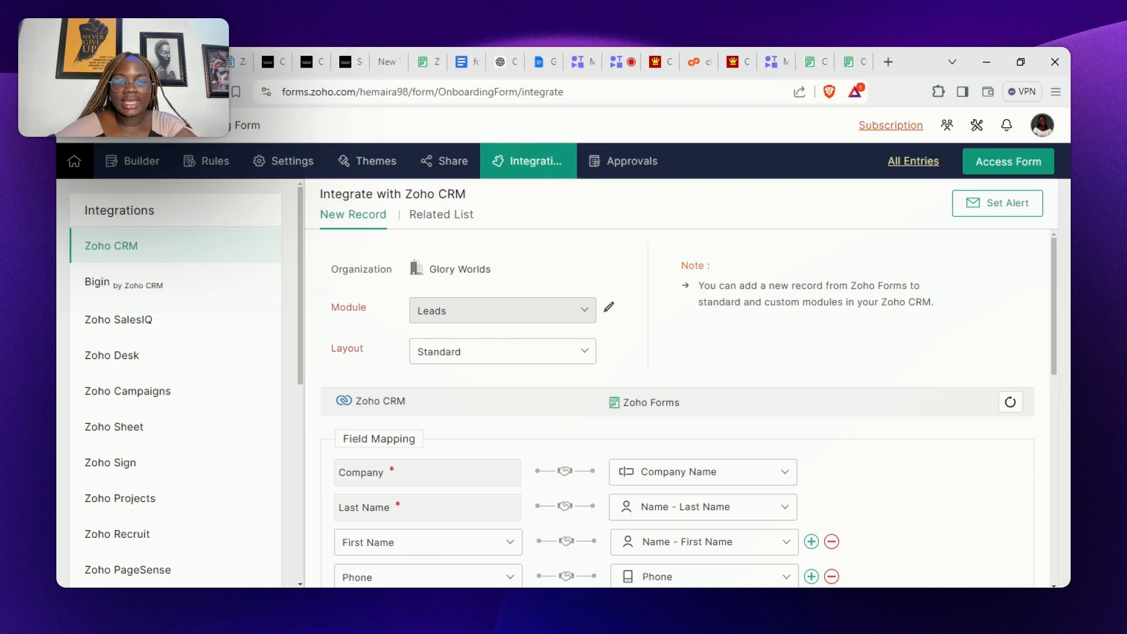
{"action": "scroll", "coordinate": [1045, 403], "scroll_direction": "down", "scroll_amount": 5}
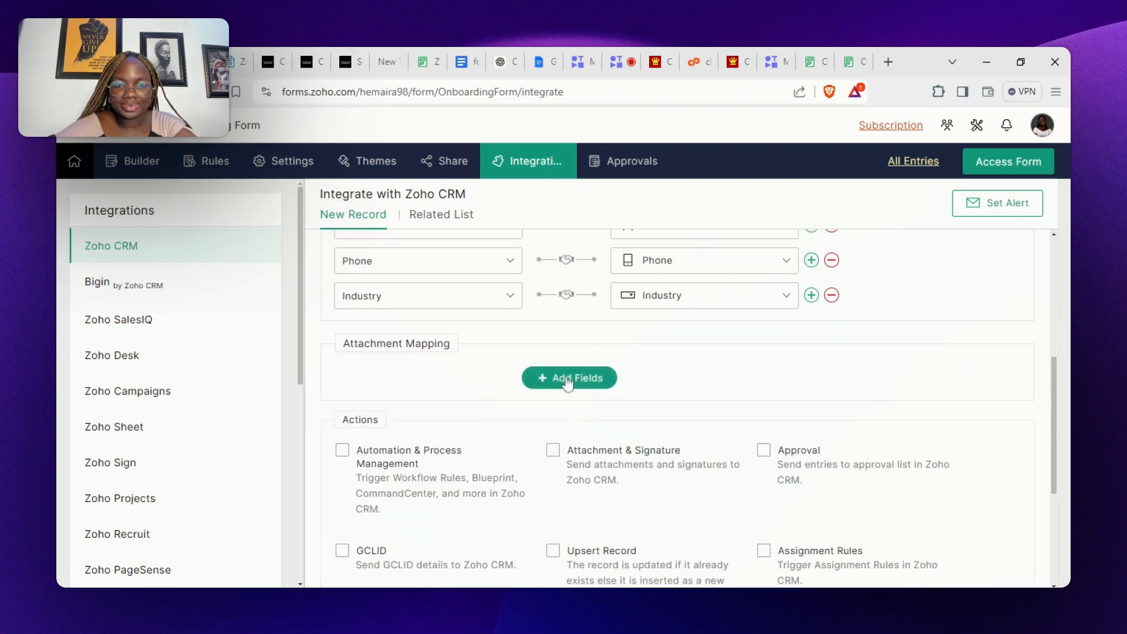
Add a field mapping from the CRM's Current CRM System to the form's Current CRM System.
{"action": "left_click", "coordinate": [810, 295]}
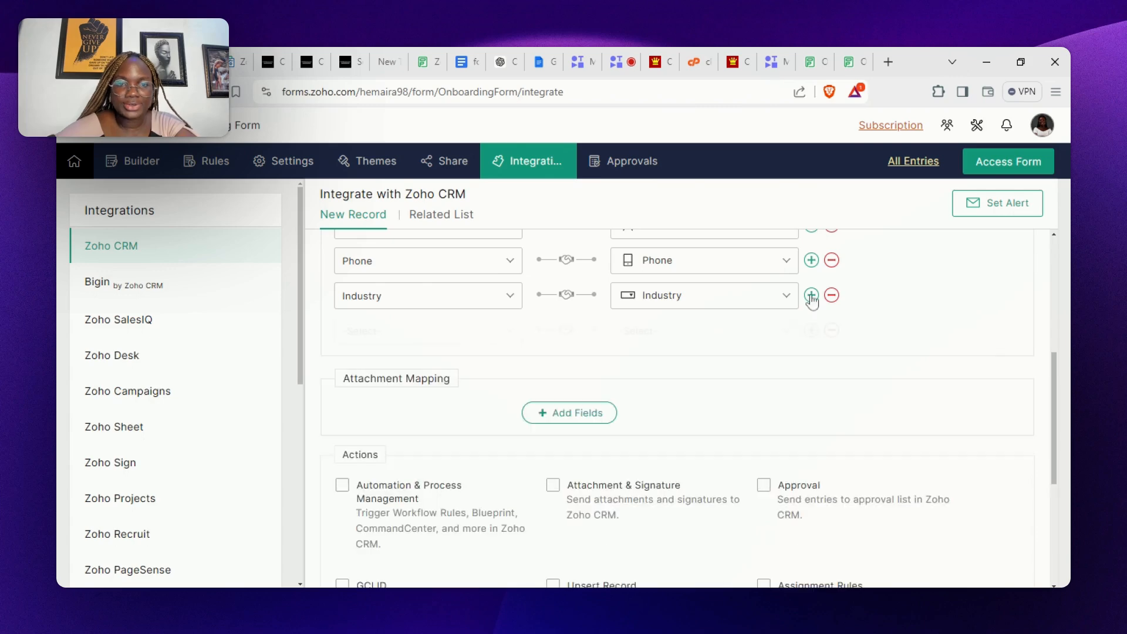
{"action": "left_click", "coordinate": [495, 341]}
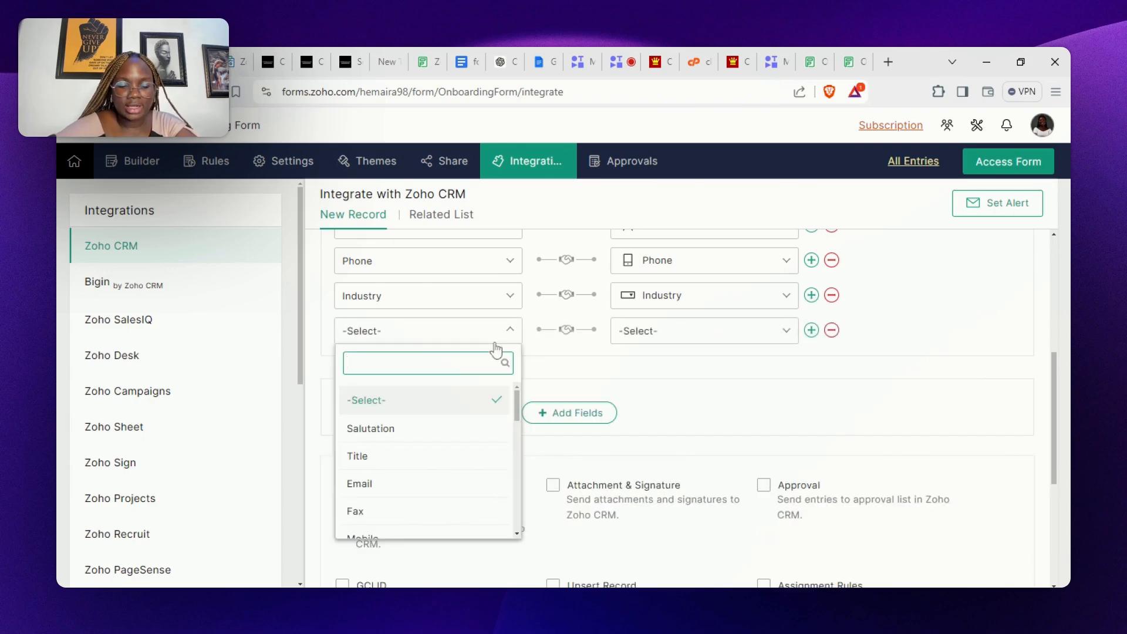
{"action": "type", "text": "cr"}
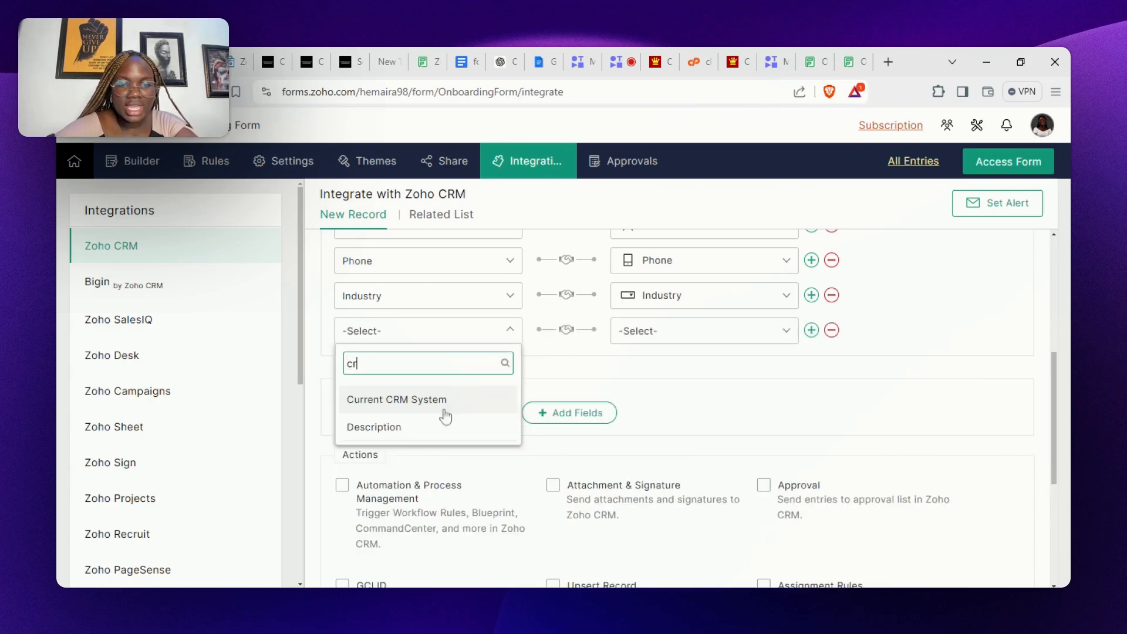
{"action": "left_click", "coordinate": [444, 411]}
{"action": "left_click", "coordinate": [663, 335]}
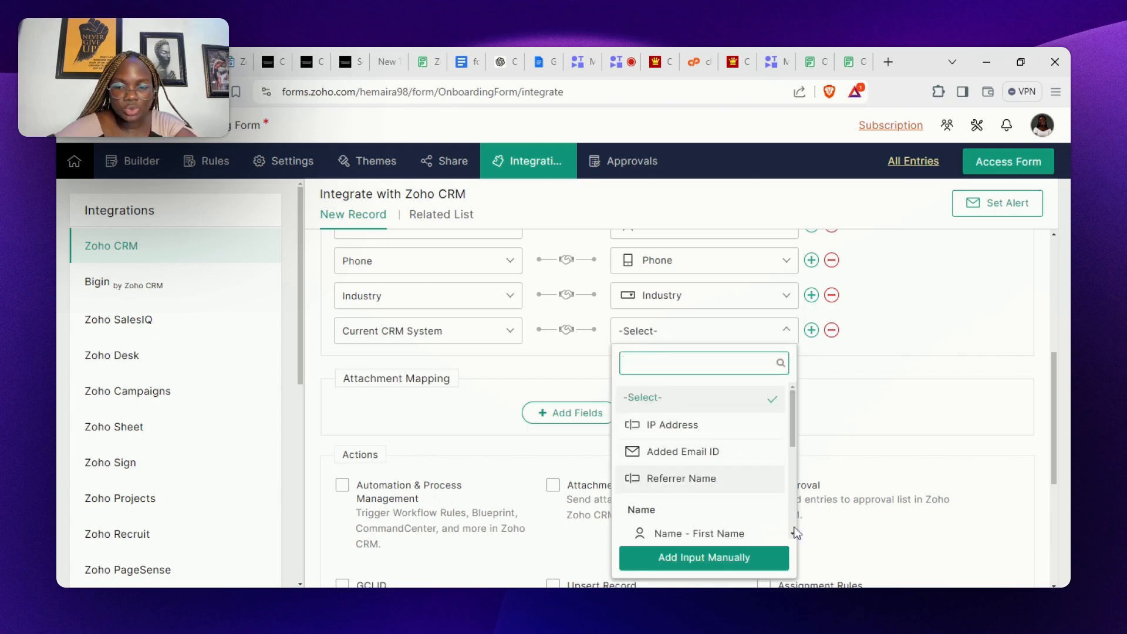
{"action": "scroll", "coordinate": [796, 533], "scroll_direction": "down", "scroll_amount": 2}
{"action": "type", "text": "cr"}
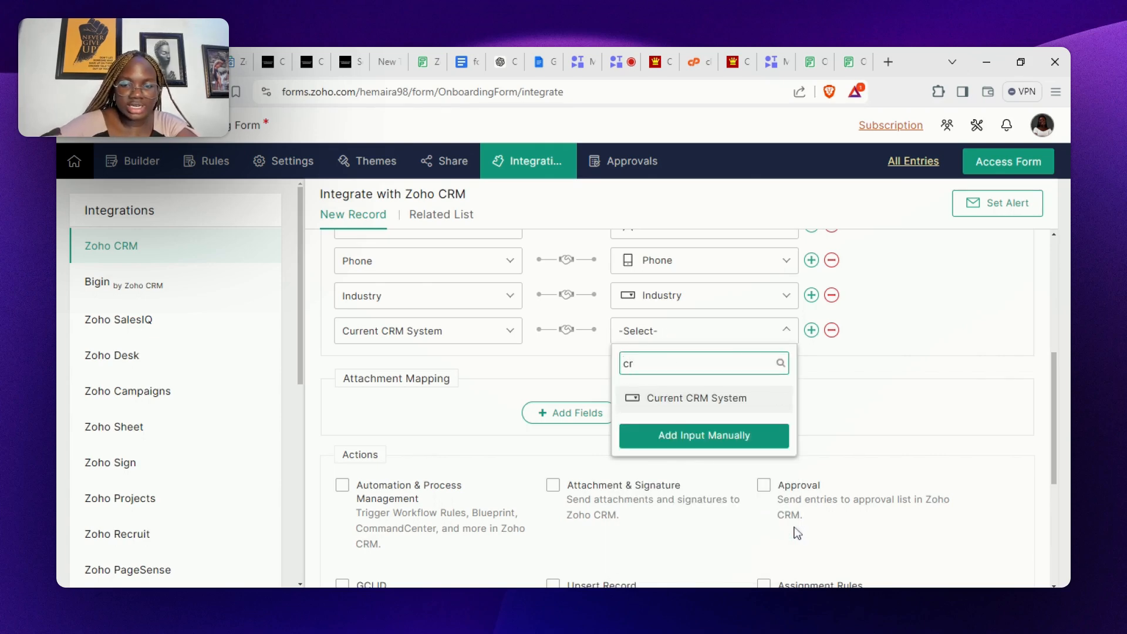
{"action": "left_click", "coordinate": [739, 399]}
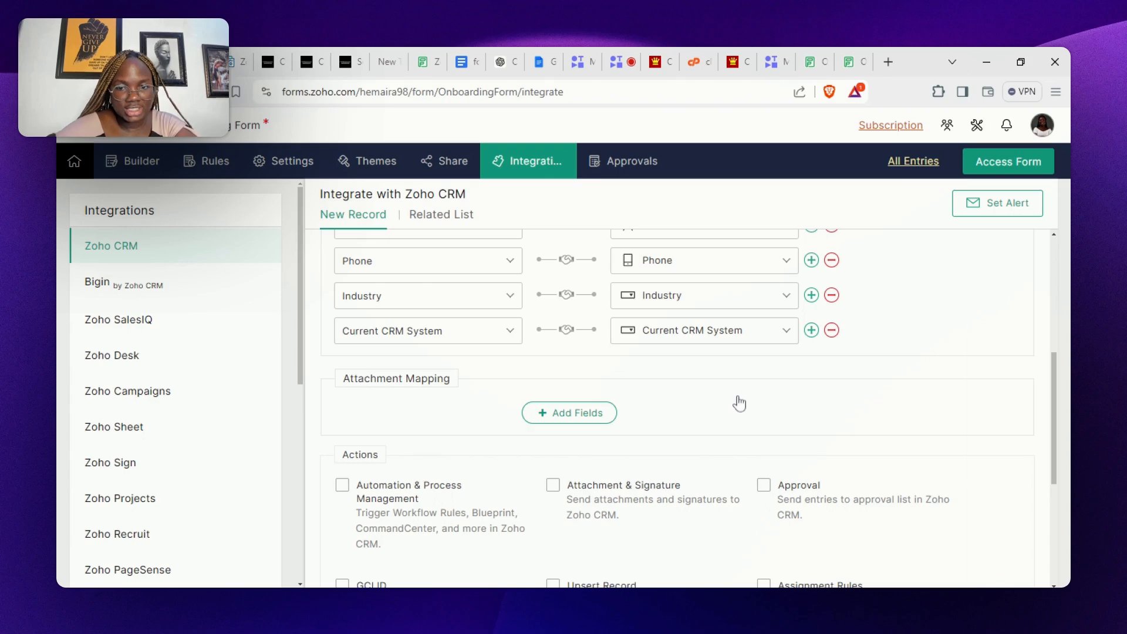
Add a field mapping from the CRM's Current Email Marketing Platform to the form's Current Email Marketing Platform.
{"action": "left_click", "coordinate": [811, 331]}
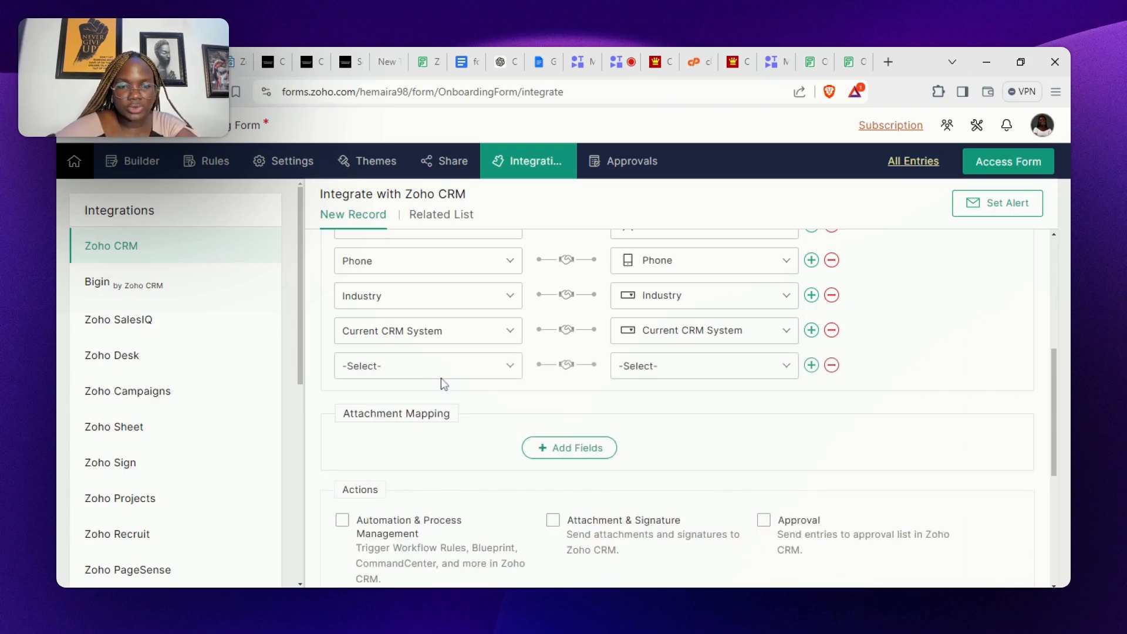
{"action": "left_click", "coordinate": [445, 376]}
{"action": "type", "text": "ema"}
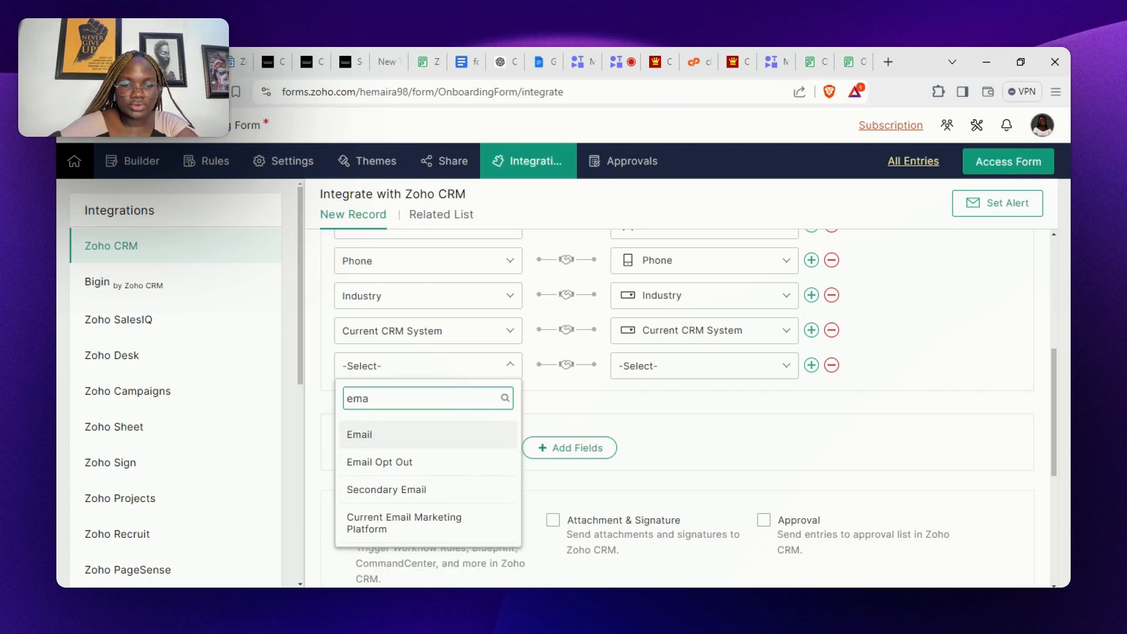
{"action": "left_click", "coordinate": [437, 520]}
{"action": "left_click", "coordinate": [707, 378]}
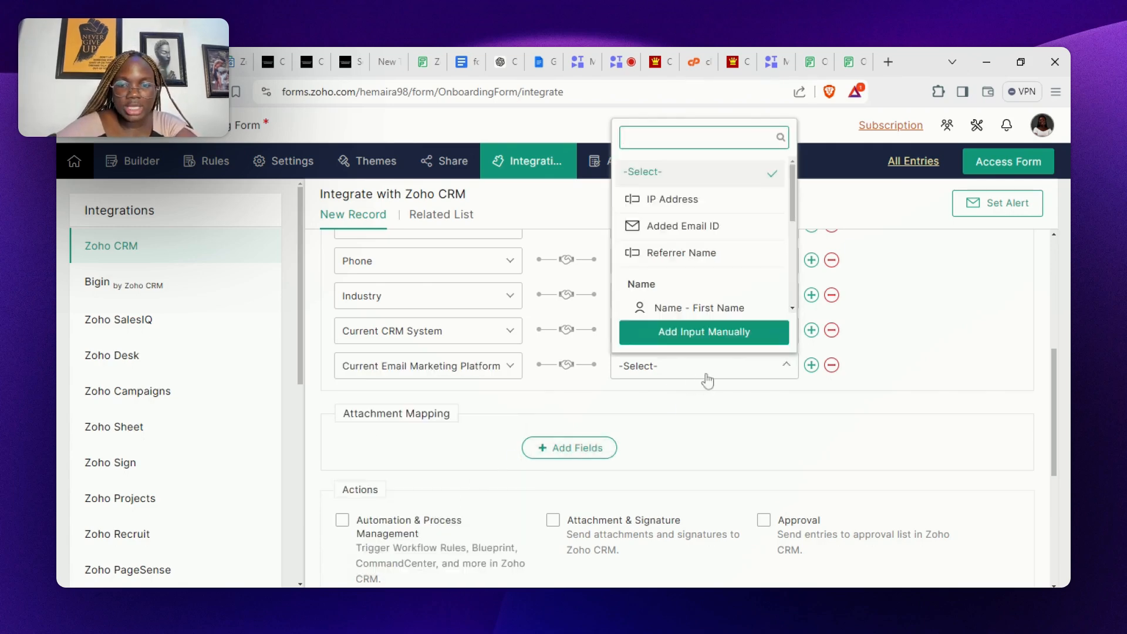
{"action": "type", "text": "m"}
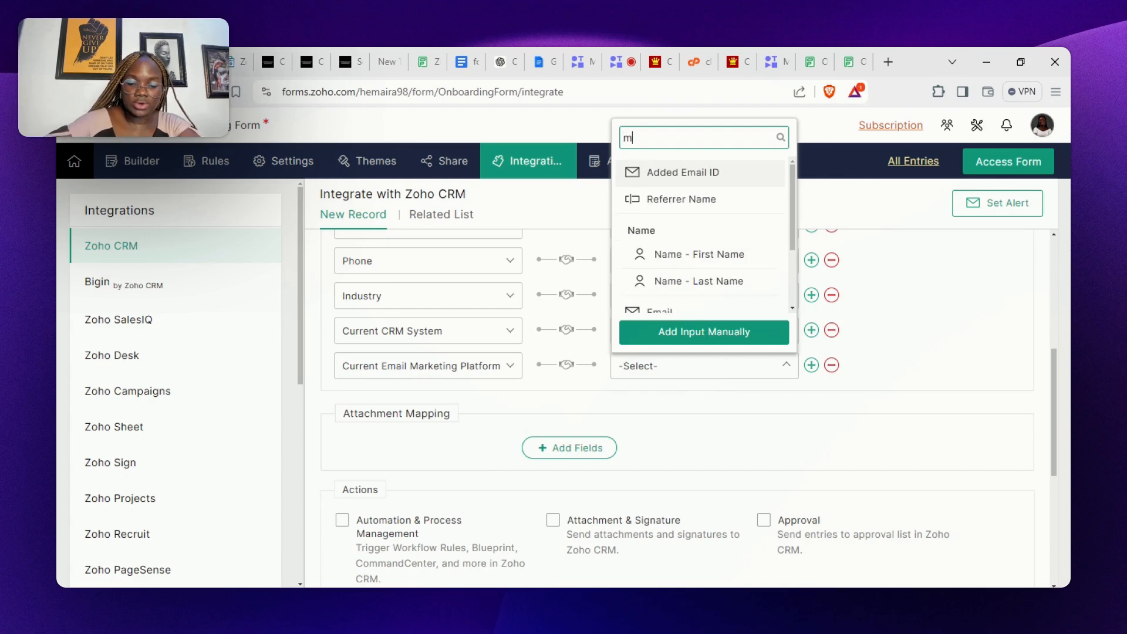
{"action": "type", "text": "ar"}
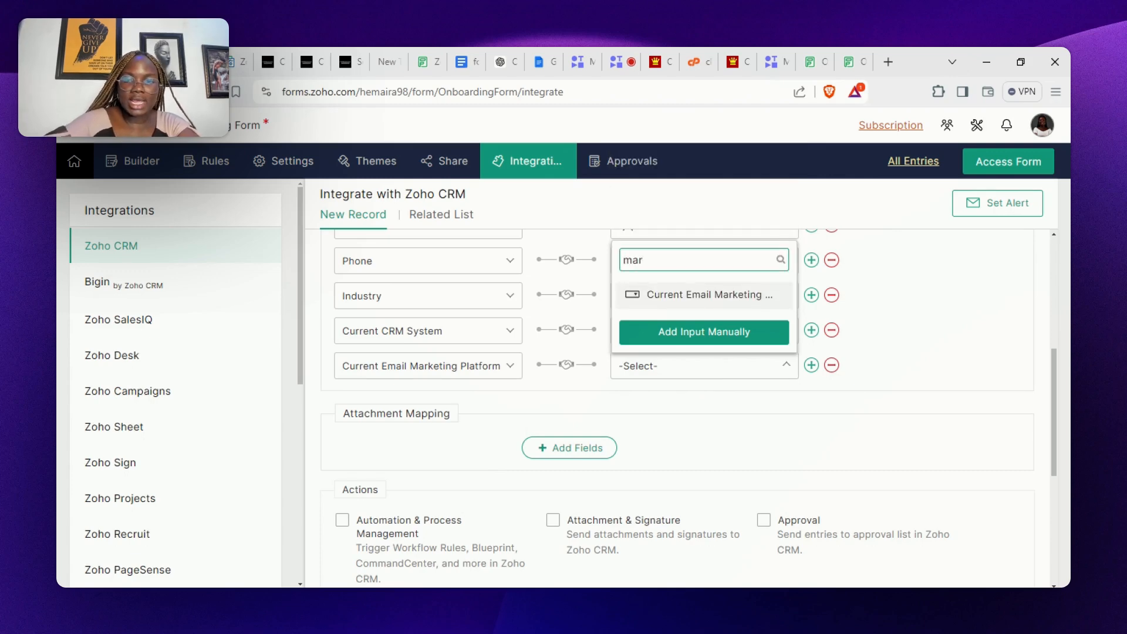
{"action": "left_click", "coordinate": [752, 296]}
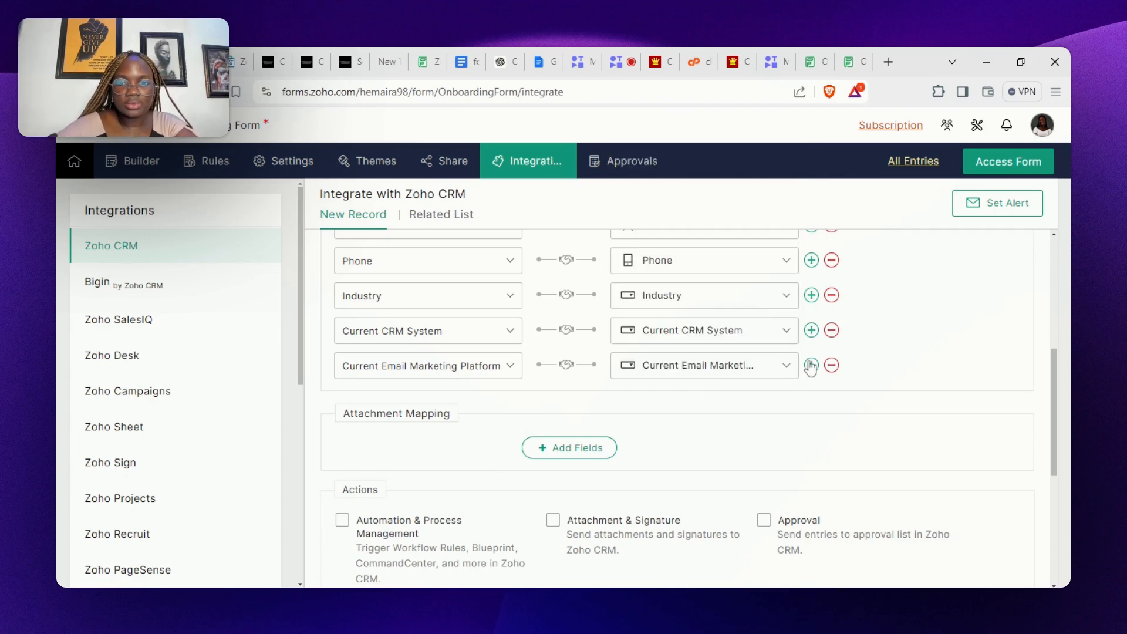
Compare the mapped fields with the published onboarding form on the website, and add a mapping from the CRM's Email to the form's Email.
{"action": "scroll", "coordinate": [811, 367], "scroll_direction": "up", "scroll_amount": 3}
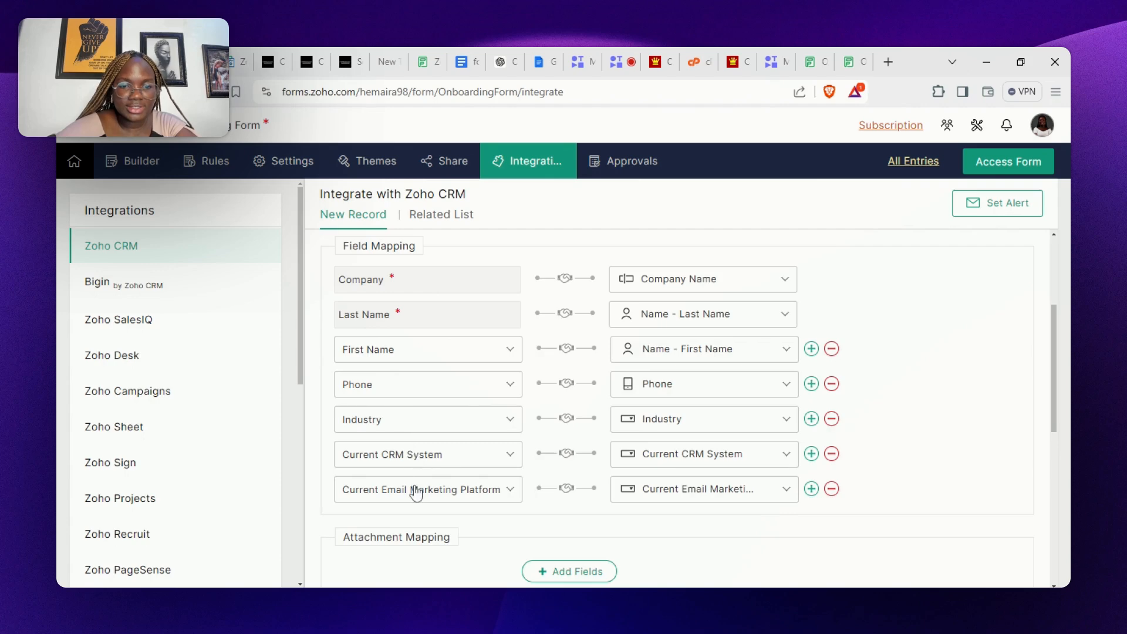
{"action": "left_click", "coordinate": [272, 68]}
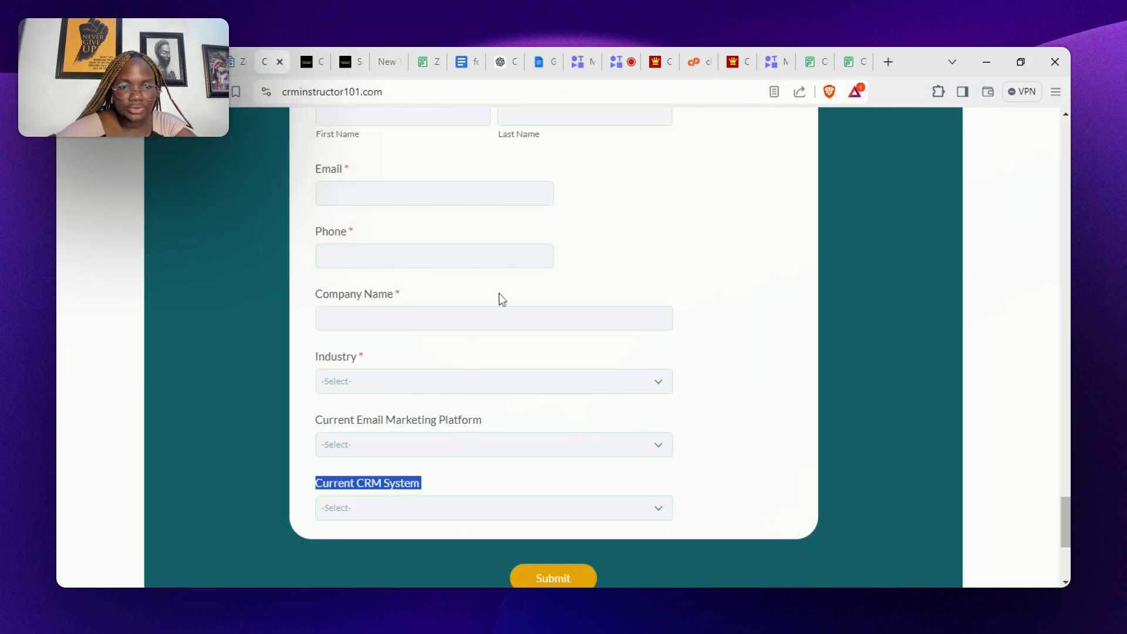
{"action": "scroll", "coordinate": [526, 244], "scroll_direction": "up", "scroll_amount": 2}
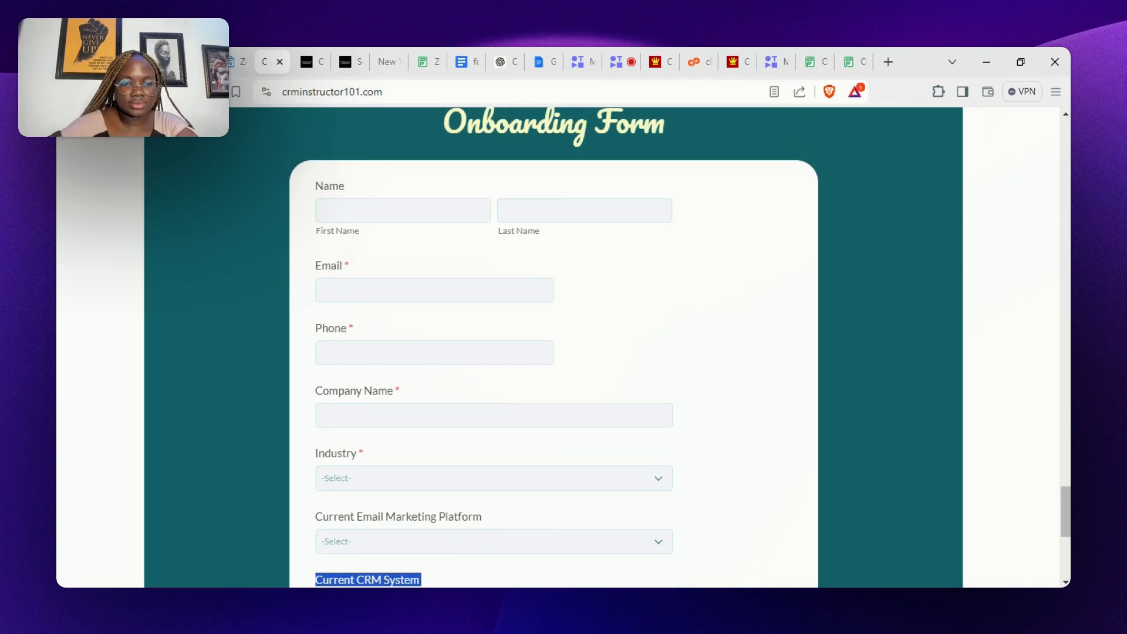
{"action": "scroll", "coordinate": [280, 176], "scroll_direction": "down", "scroll_amount": 1}
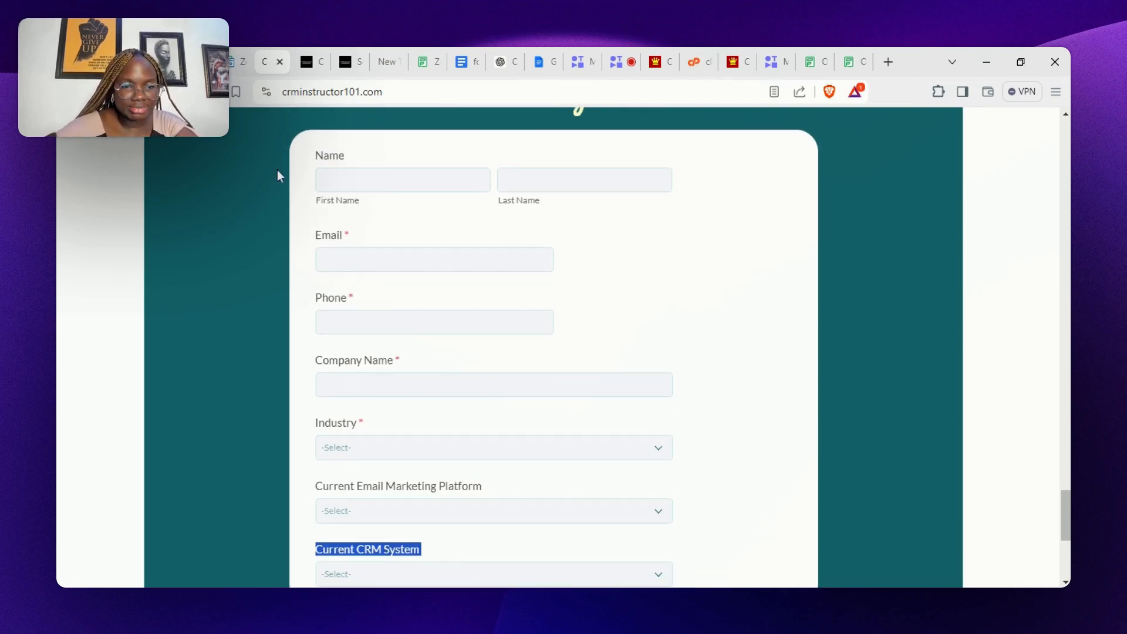
{"action": "left_click", "coordinate": [232, 63]}
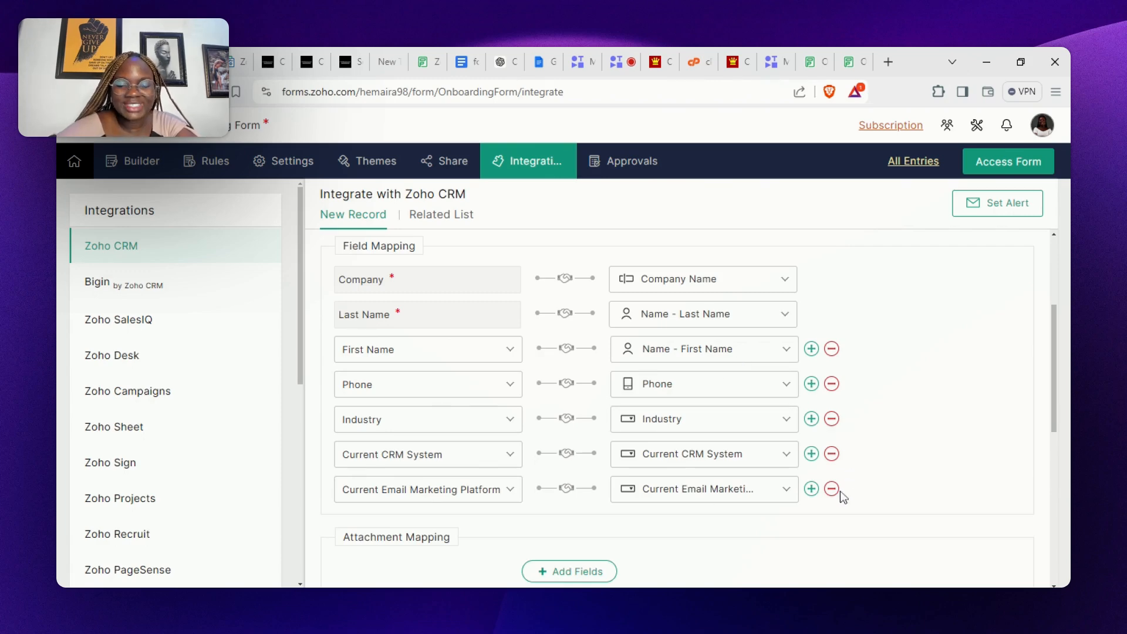
{"action": "left_click", "coordinate": [812, 490]}
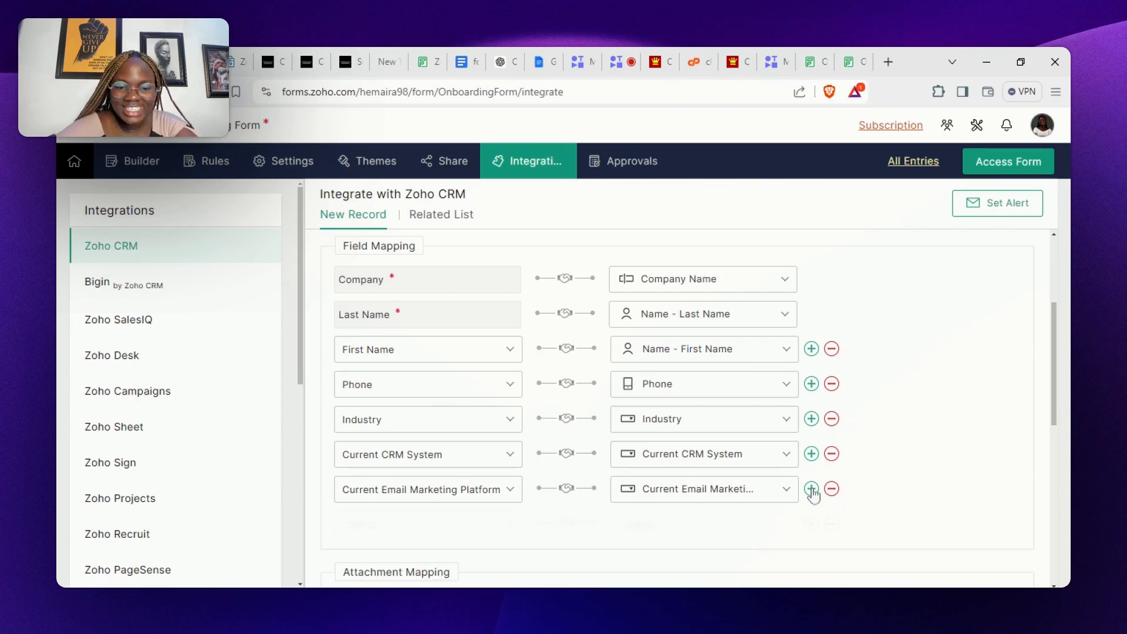
{"action": "left_click", "coordinate": [389, 536]}
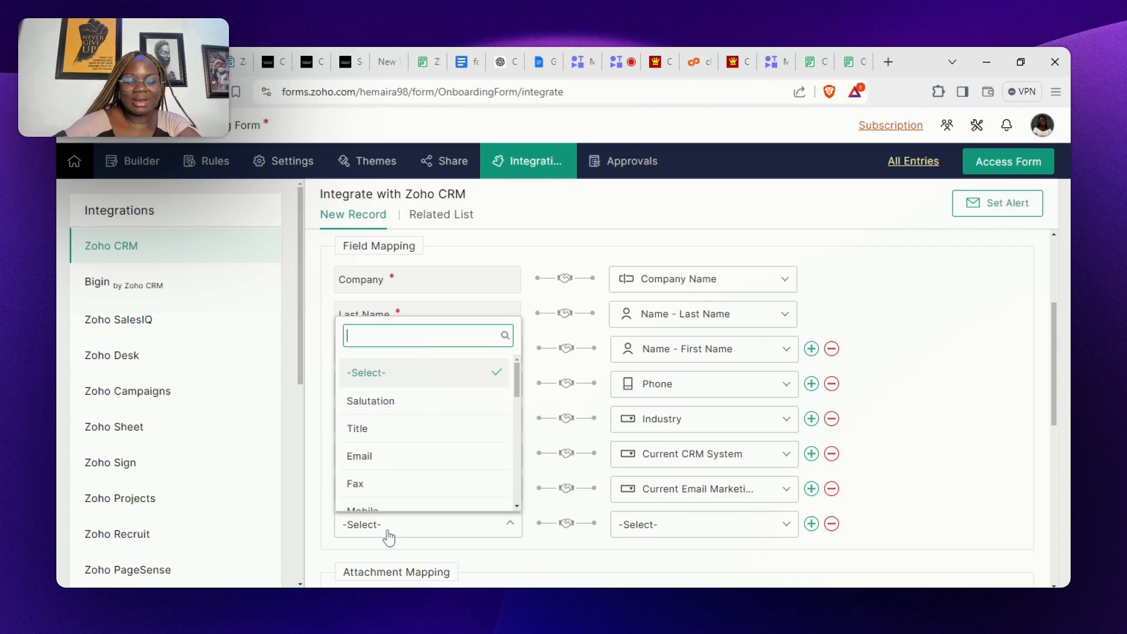
{"action": "type", "text": "em"}
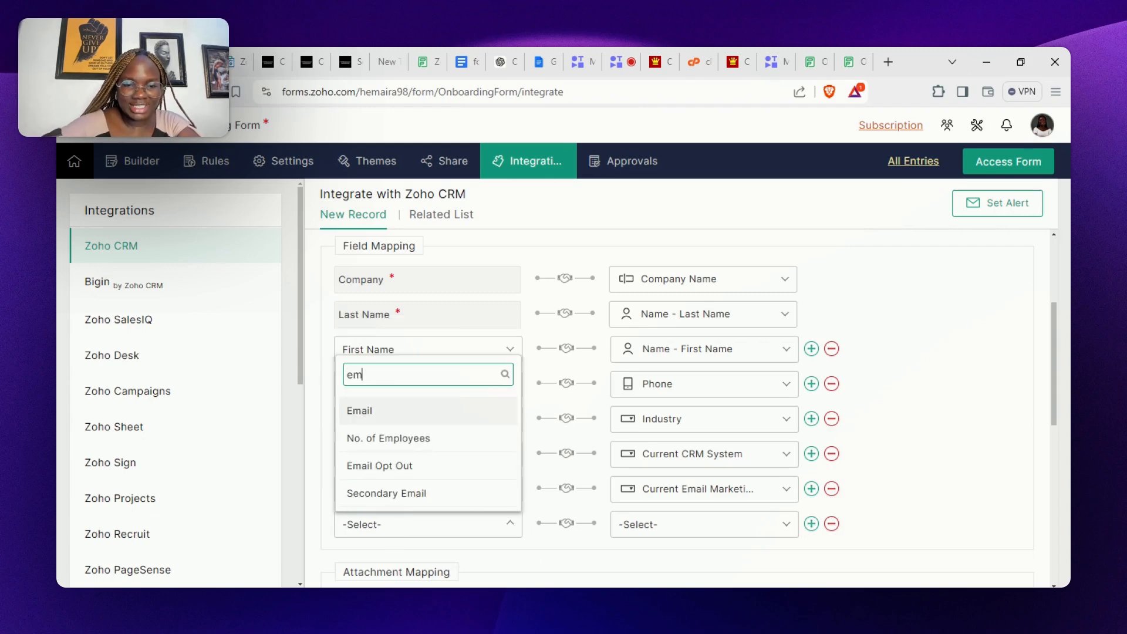
{"action": "left_click", "coordinate": [466, 414]}
{"action": "left_click", "coordinate": [678, 528]}
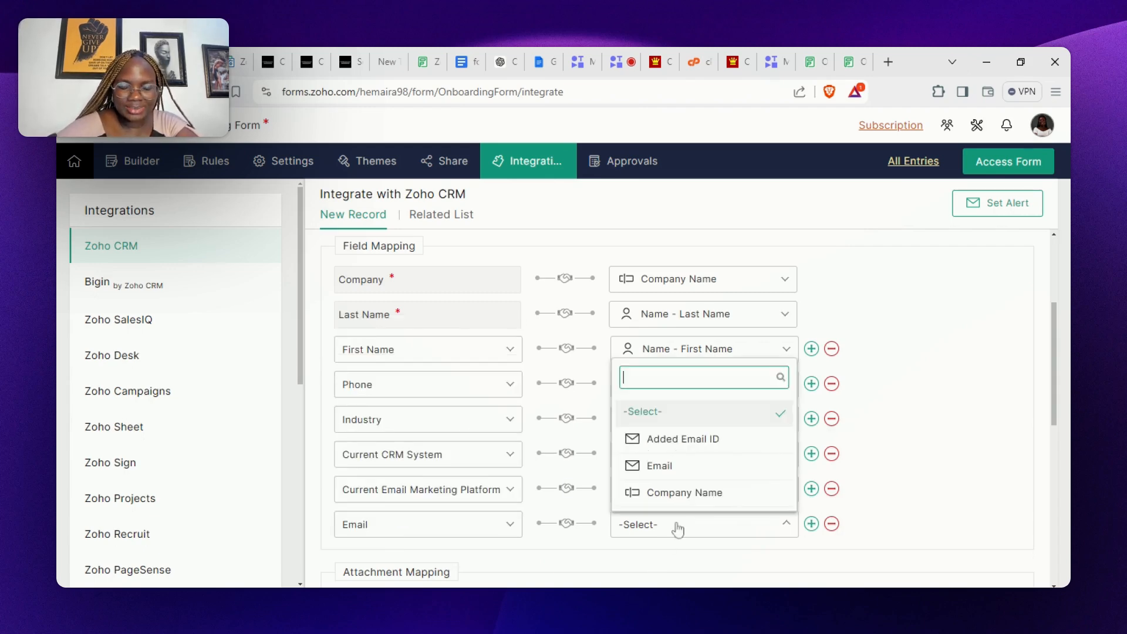
{"action": "type", "text": "ema"}
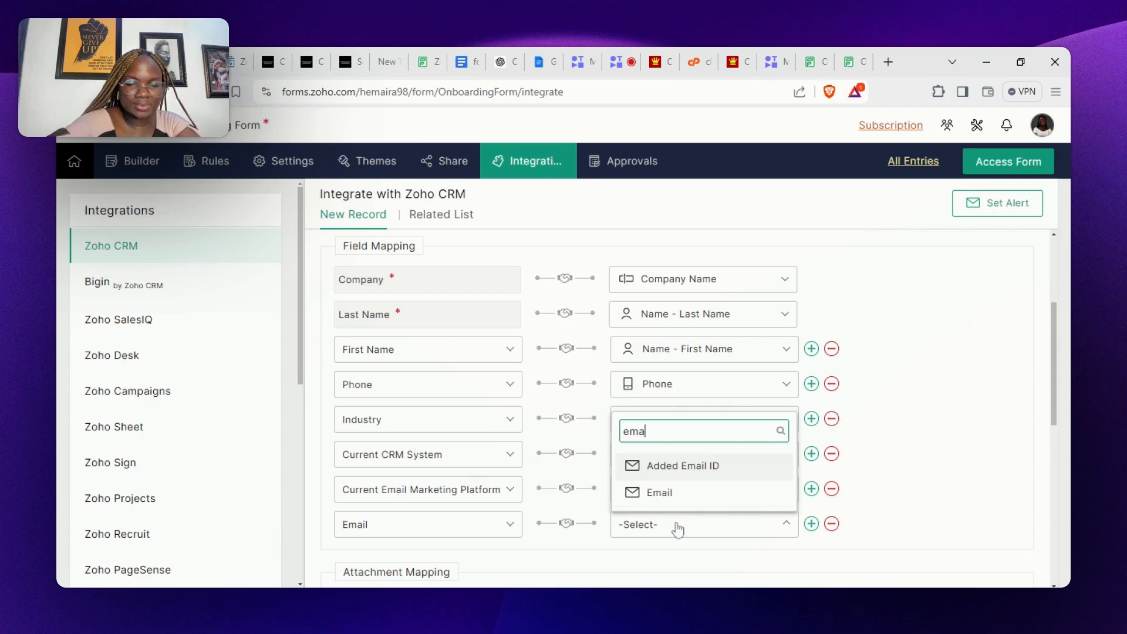
{"action": "left_click", "coordinate": [701, 494]}
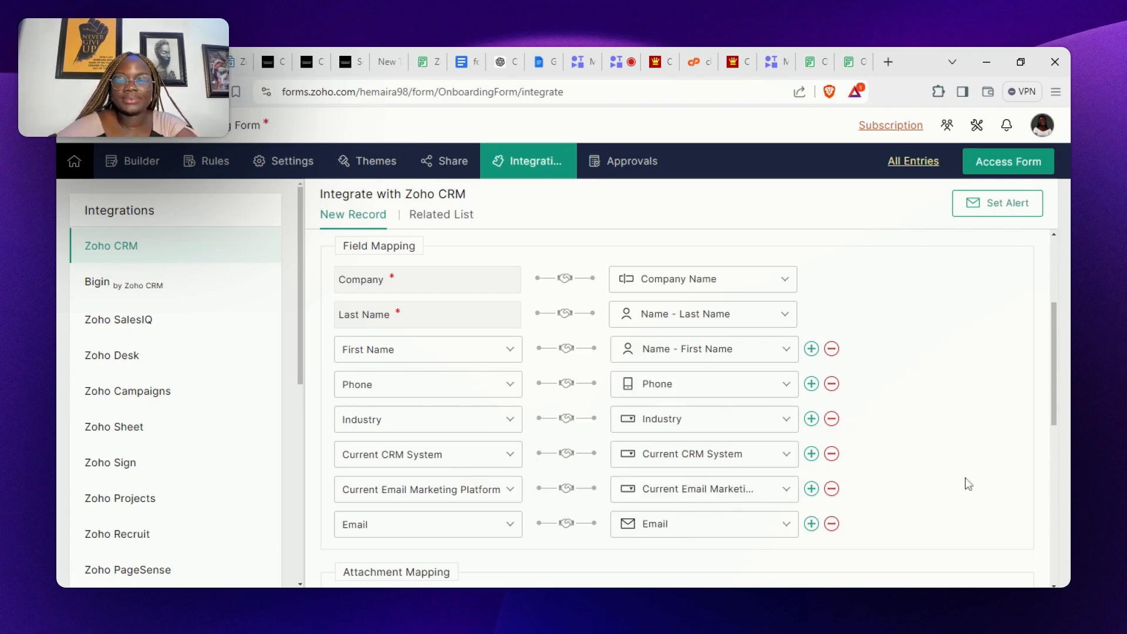
Enable the Automation & Process Management action and the Attachment & Signature action with Default Template as the attachment.
{"action": "scroll", "coordinate": [1050, 499], "scroll_direction": "down", "scroll_amount": 5}
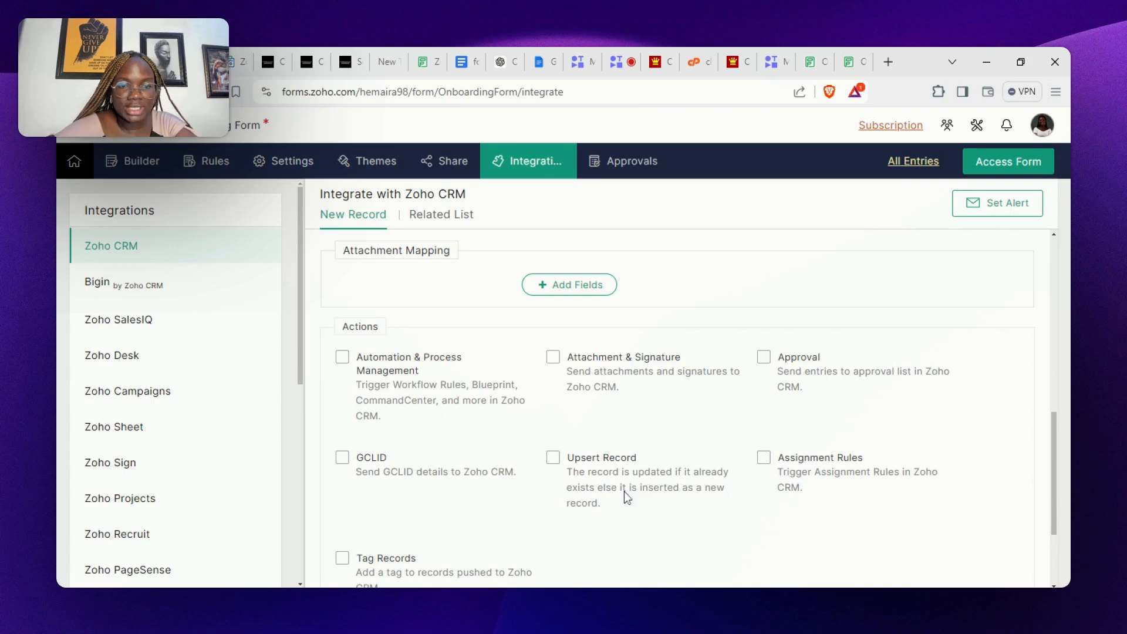
{"action": "left_click", "coordinate": [342, 359]}
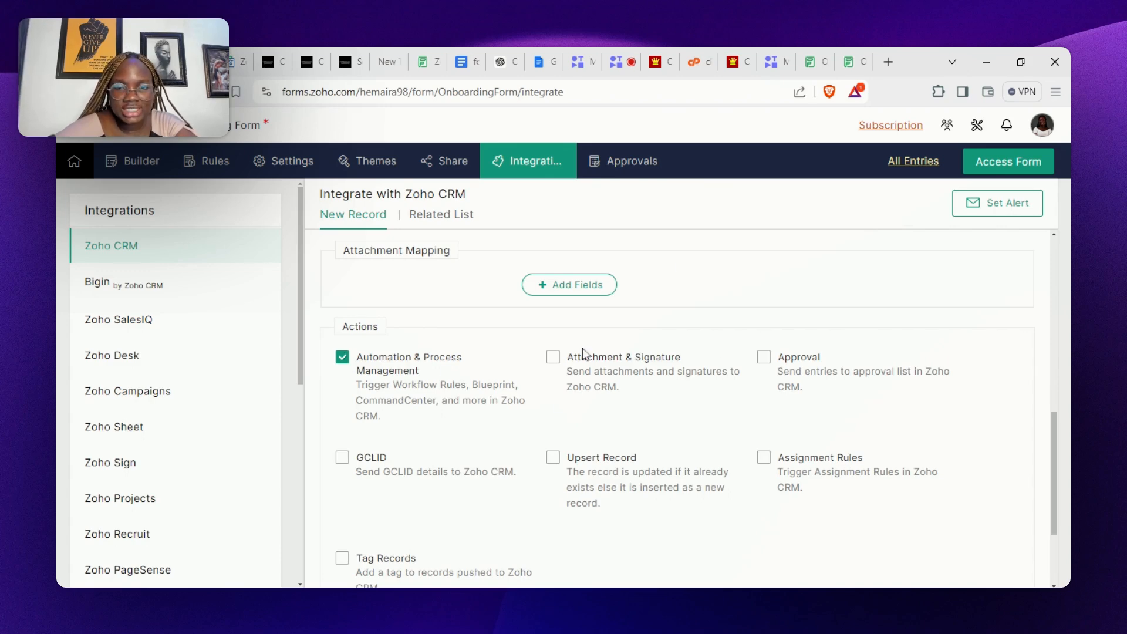
{"action": "left_click", "coordinate": [550, 363]}
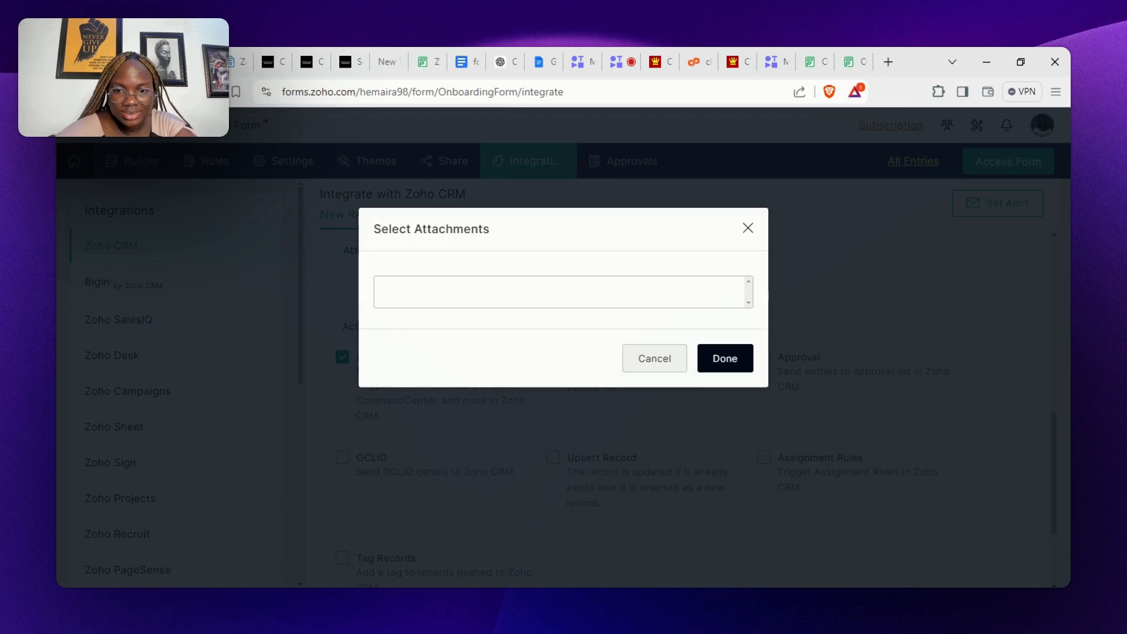
{"action": "left_click", "coordinate": [608, 355]}
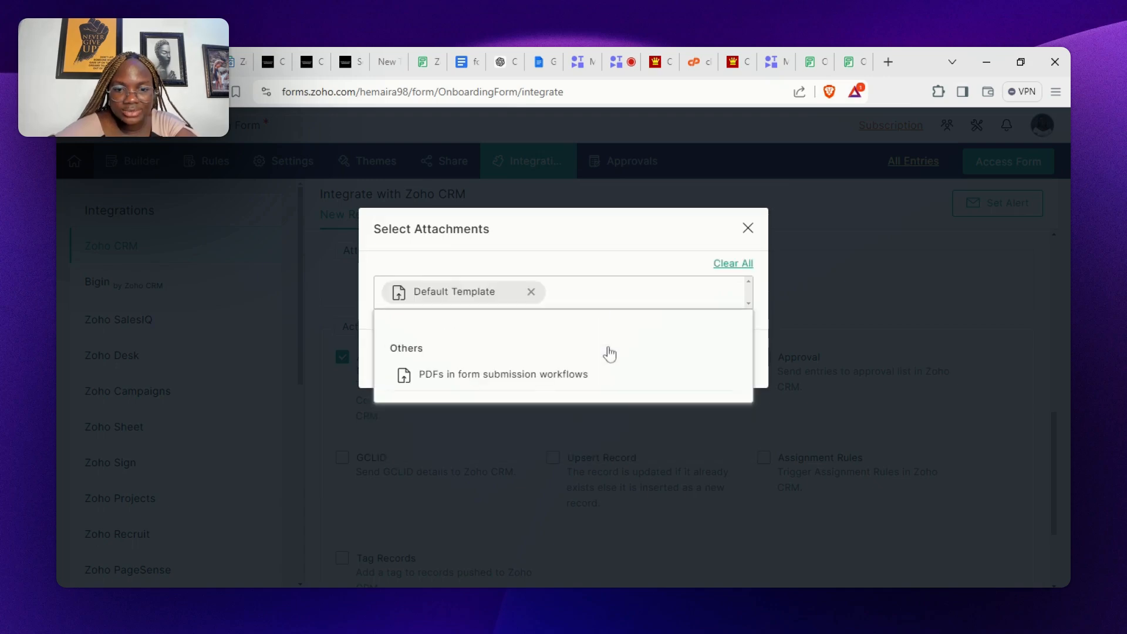
{"action": "left_click", "coordinate": [817, 375]}
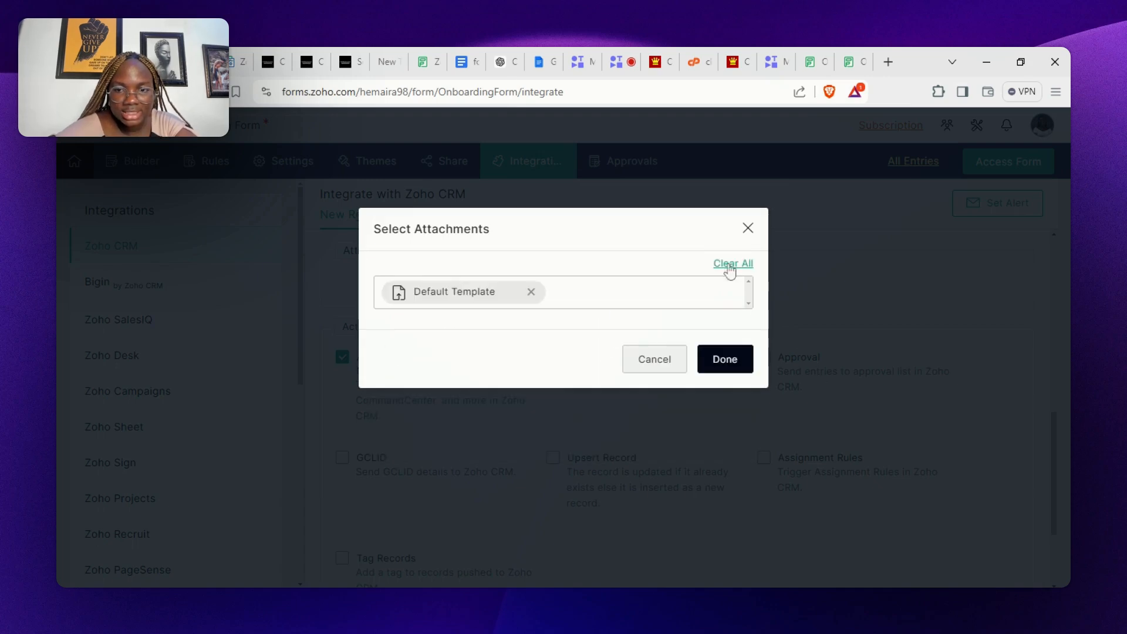
{"action": "left_click", "coordinate": [725, 359]}
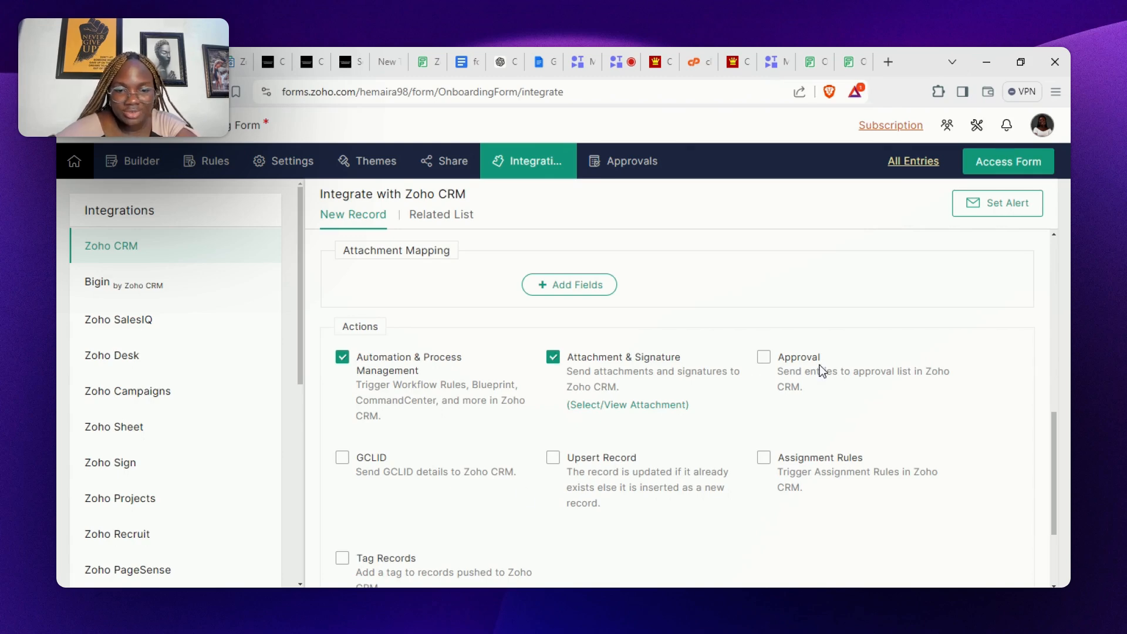
Enable Upsert Record using Email with No for overwriting existing values with empty ones, and try to enable Assignment Rules.
{"action": "left_click", "coordinate": [552, 458]}
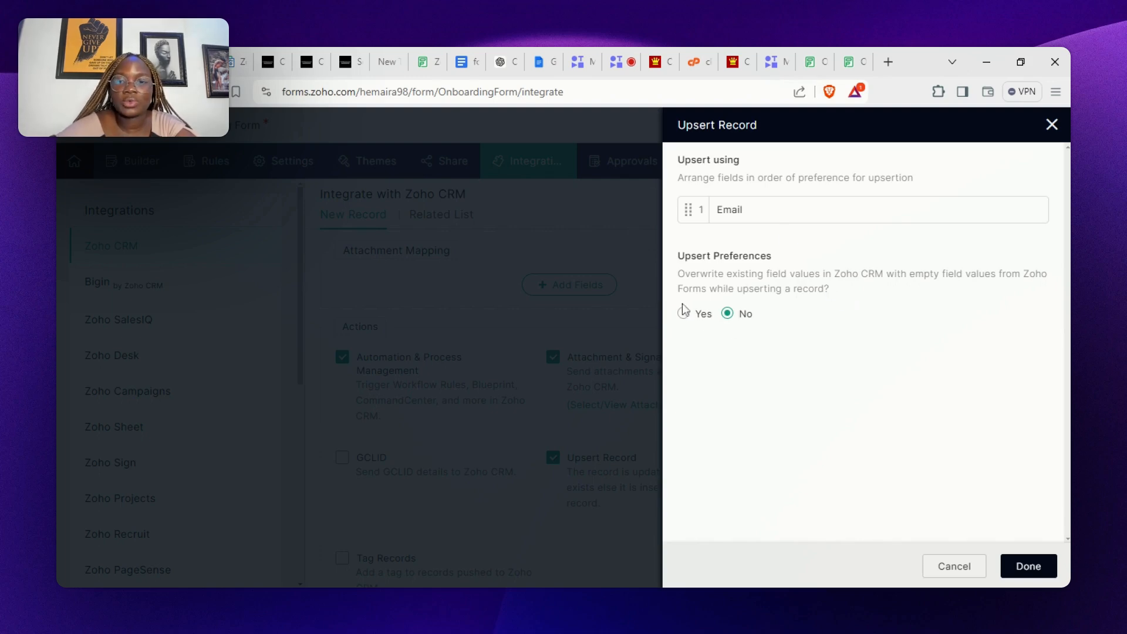
{"action": "left_click", "coordinate": [1024, 568]}
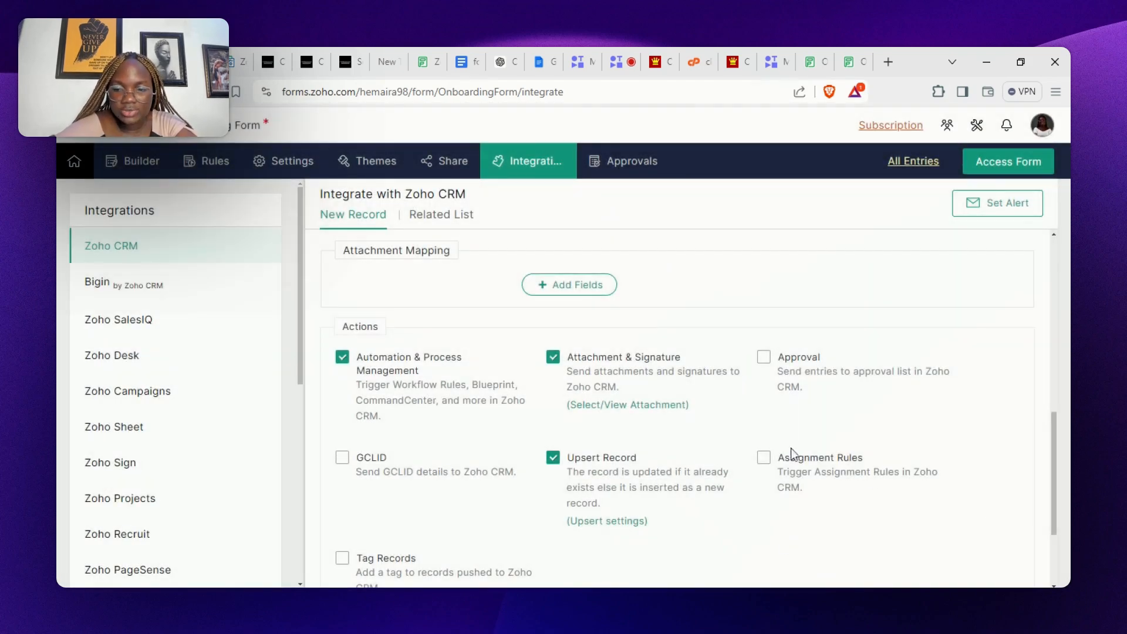
{"action": "left_click", "coordinate": [771, 459]}
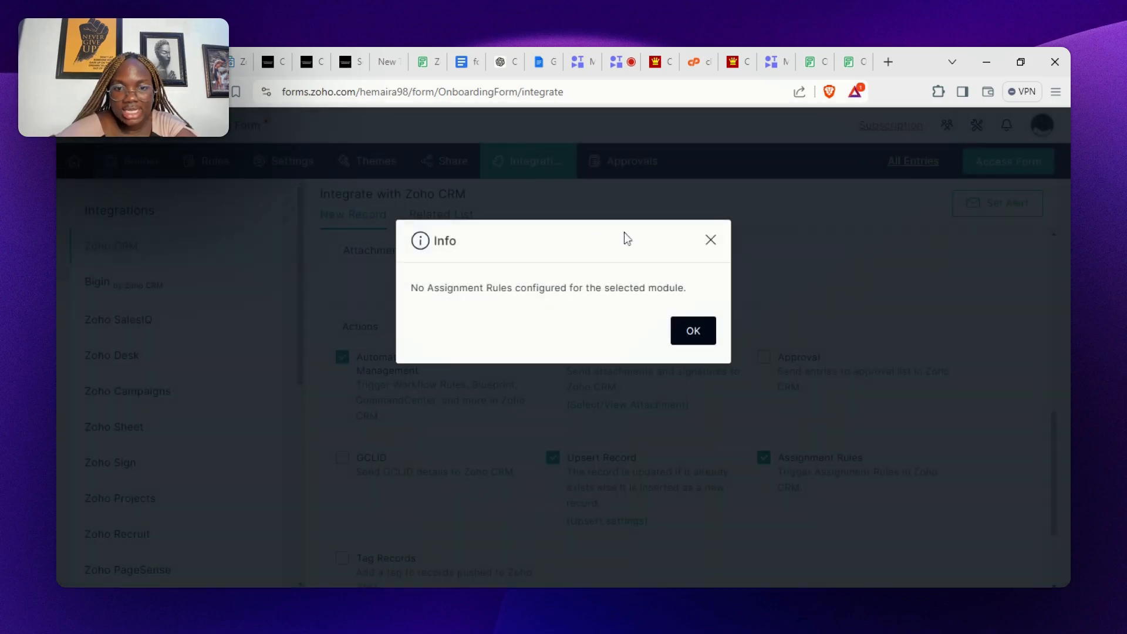
{"action": "left_click", "coordinate": [689, 333]}
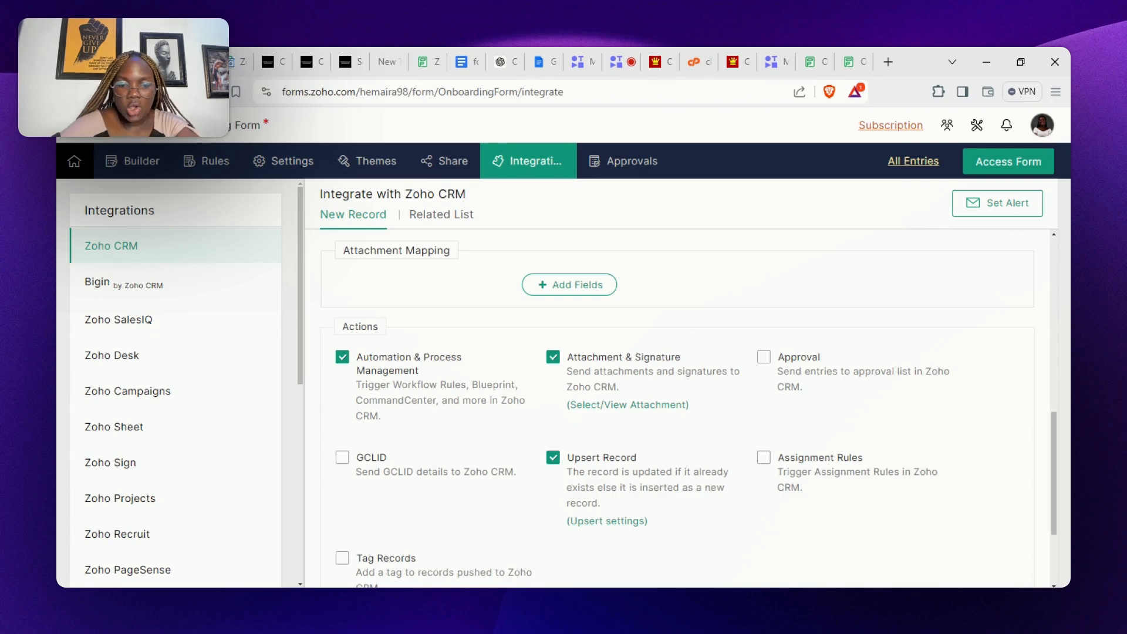
{"action": "scroll", "coordinate": [702, 569], "scroll_direction": "down", "scroll_amount": 3}
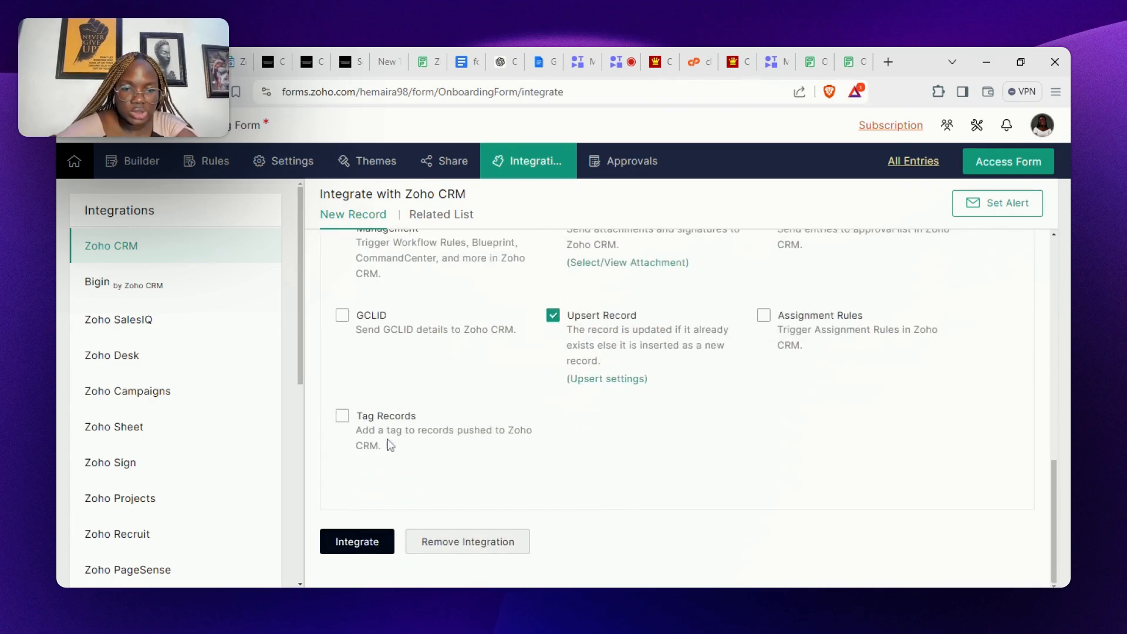
{"action": "left_click", "coordinate": [342, 415]}
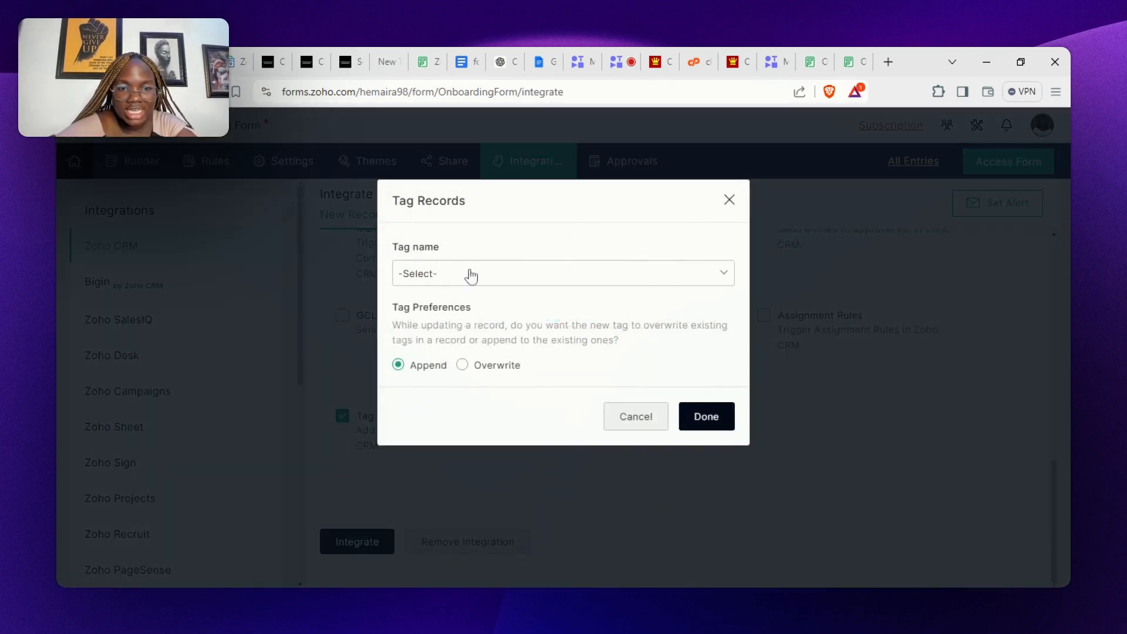
{"action": "left_click", "coordinate": [472, 275]}
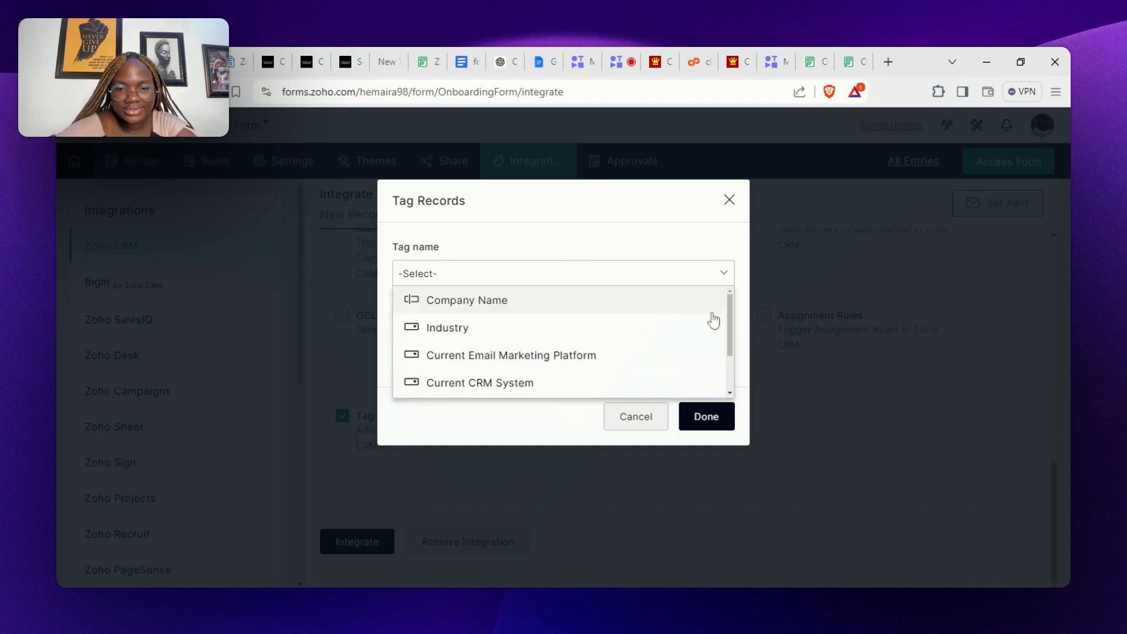
{"action": "left_click", "coordinate": [730, 200]}
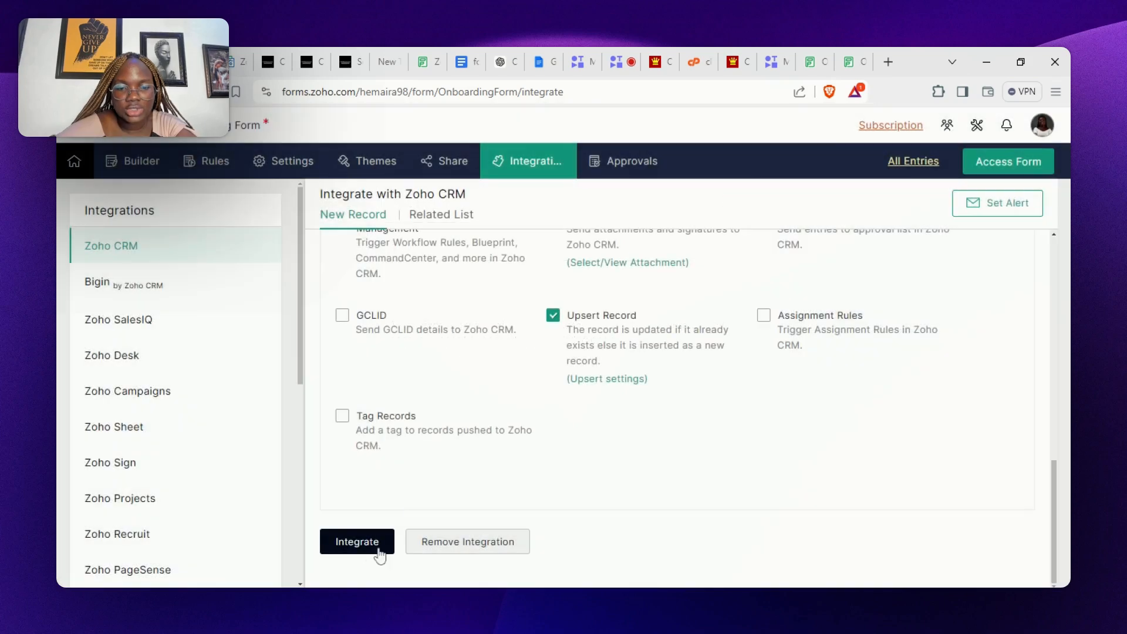
Apply the Zoho CRM integration with the completed field mappings and the selected actions.
{"action": "left_click", "coordinate": [367, 549]}
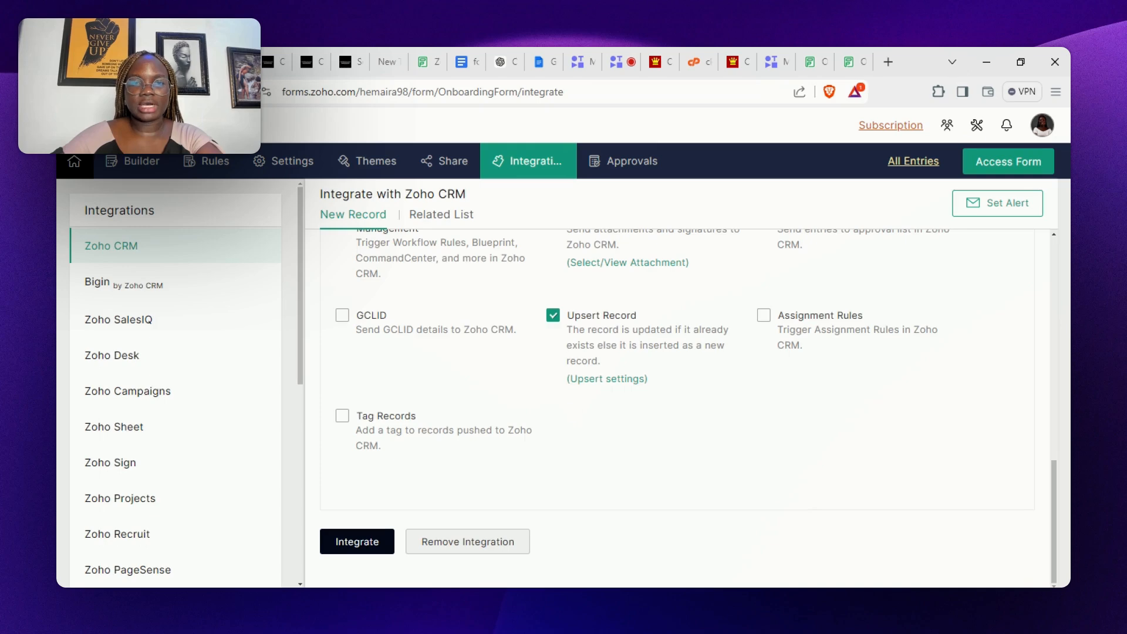
{"action": "scroll", "coordinate": [1058, 339], "scroll_direction": "up", "scroll_amount": 5}
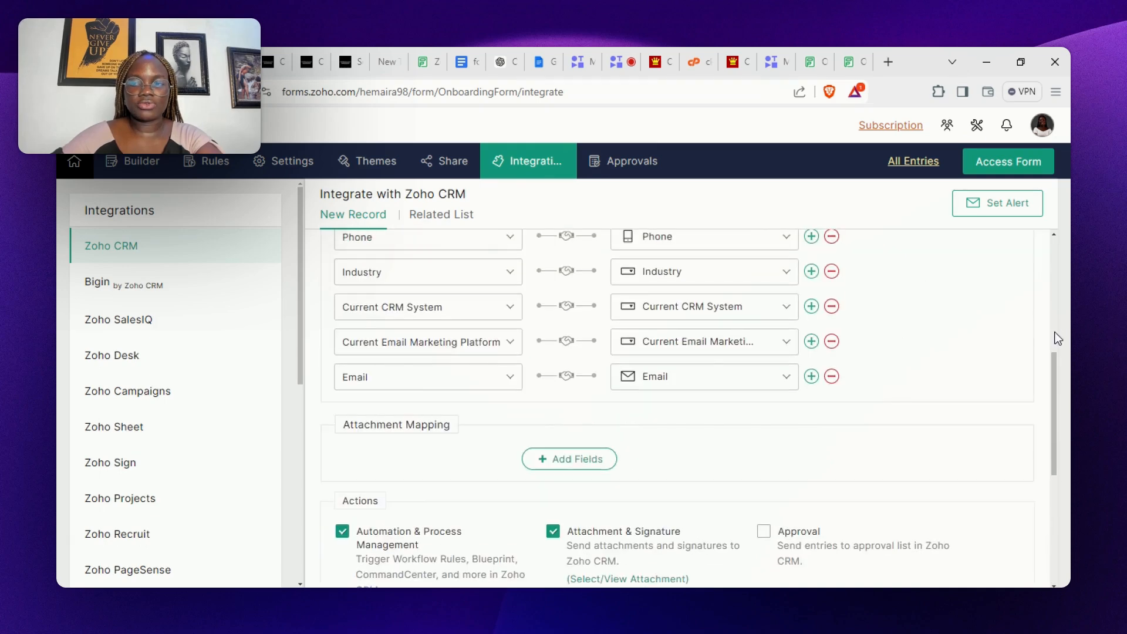
{"action": "scroll", "coordinate": [1058, 338], "scroll_direction": "up", "scroll_amount": 5}
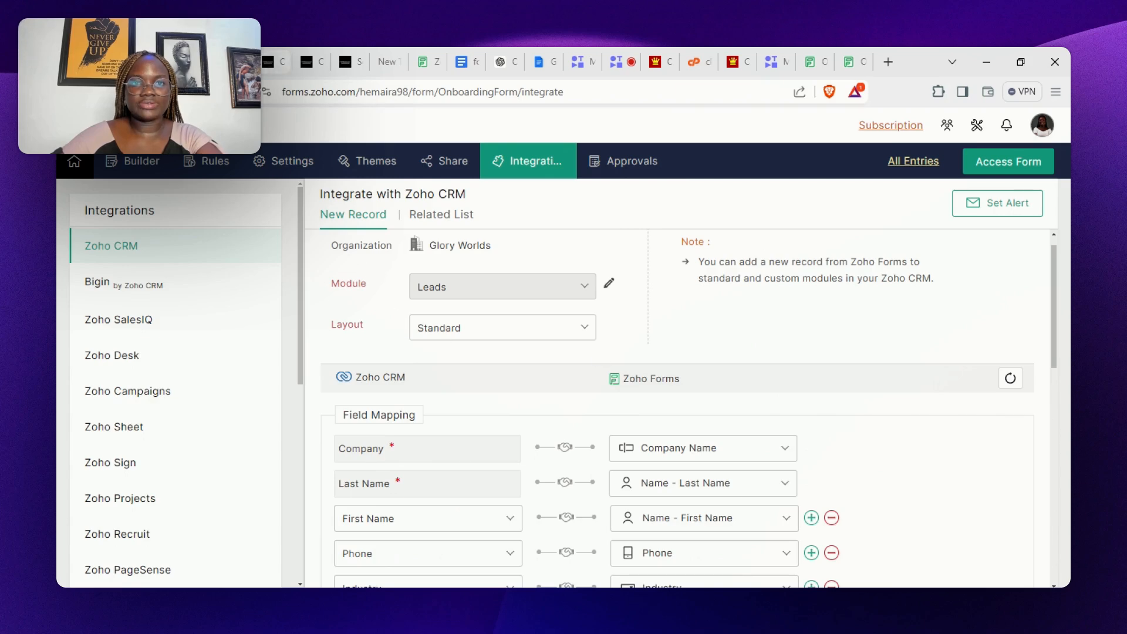
Fill in the contact's first and last name, email and phone on the website's onboarding form, with CRMinstructors as the company name.
{"action": "left_click", "coordinate": [271, 60]}
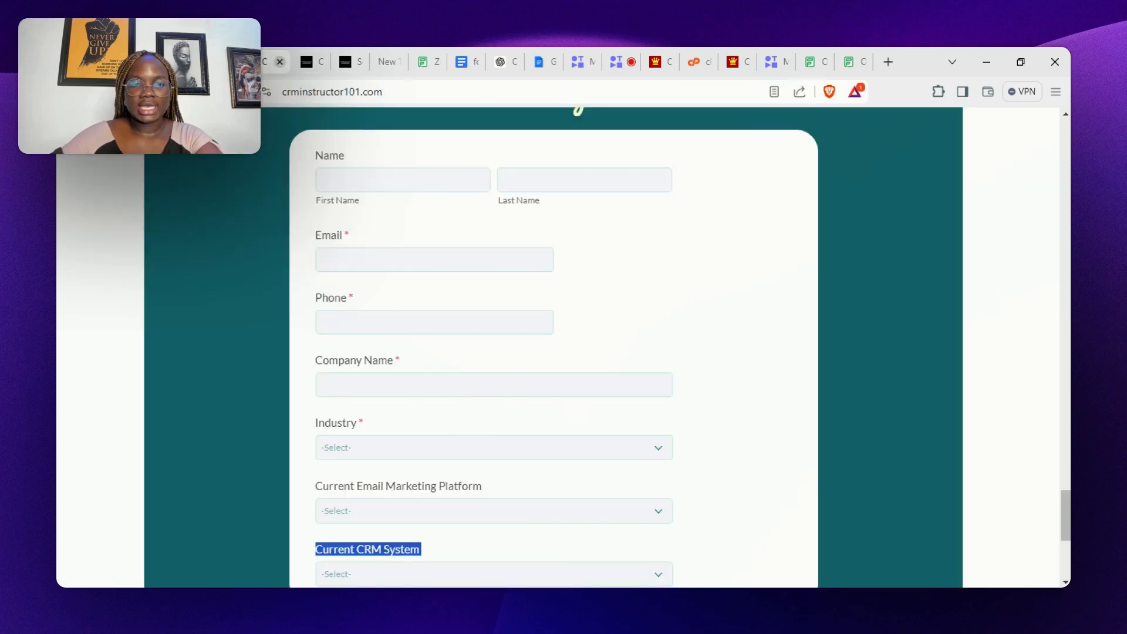
{"action": "left_click", "coordinate": [380, 180]}
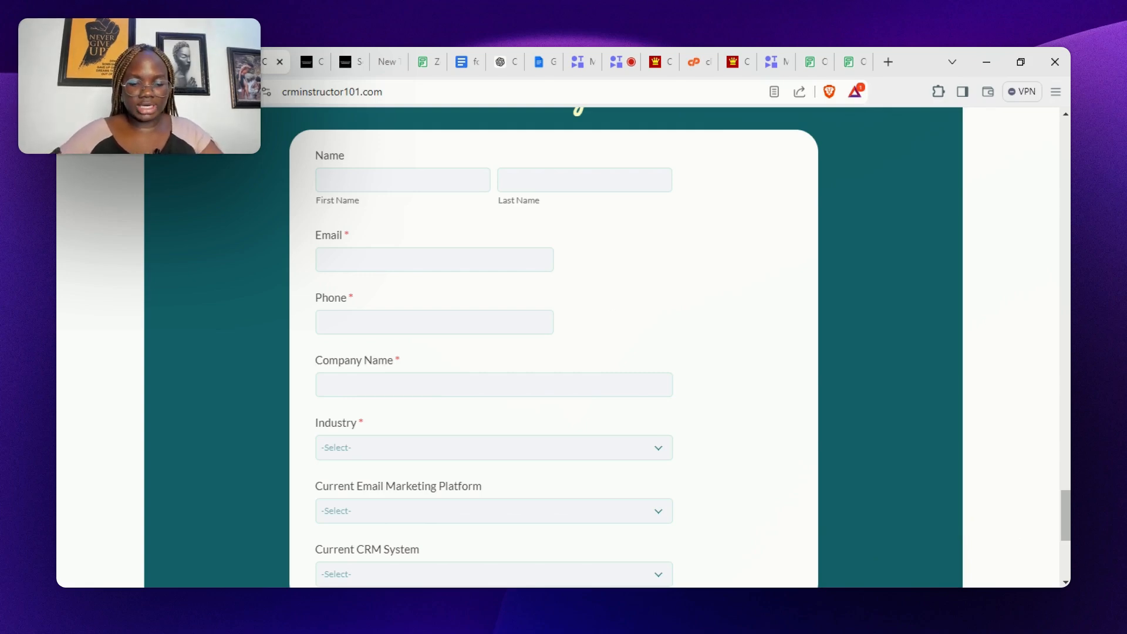
{"action": "key", "text": "Tab"}
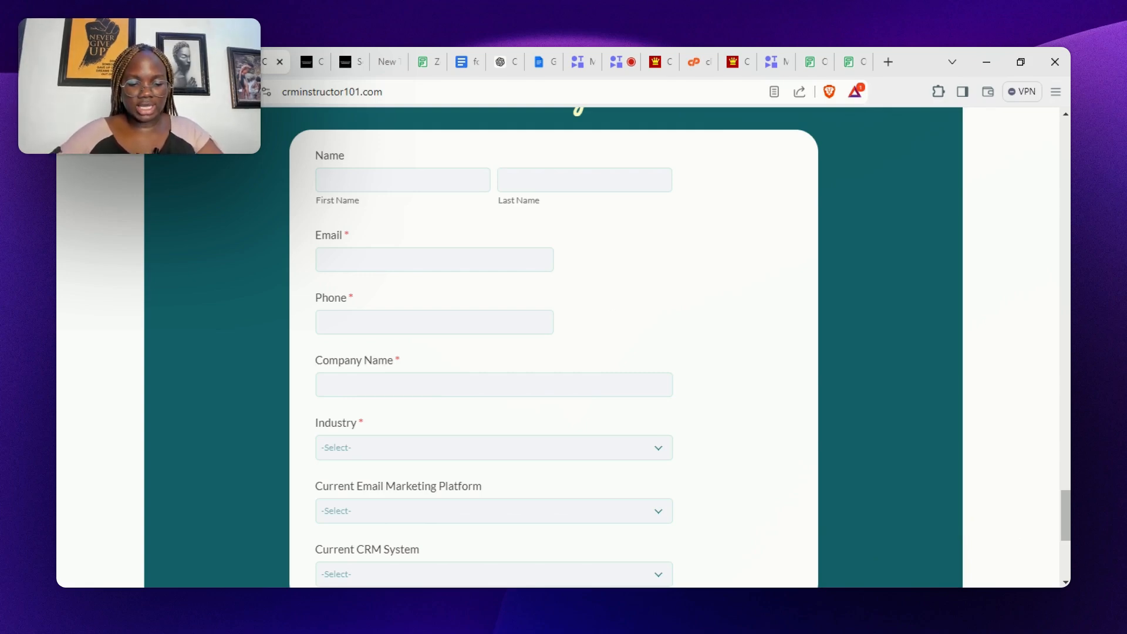
{"action": "type", "text": "Test"}
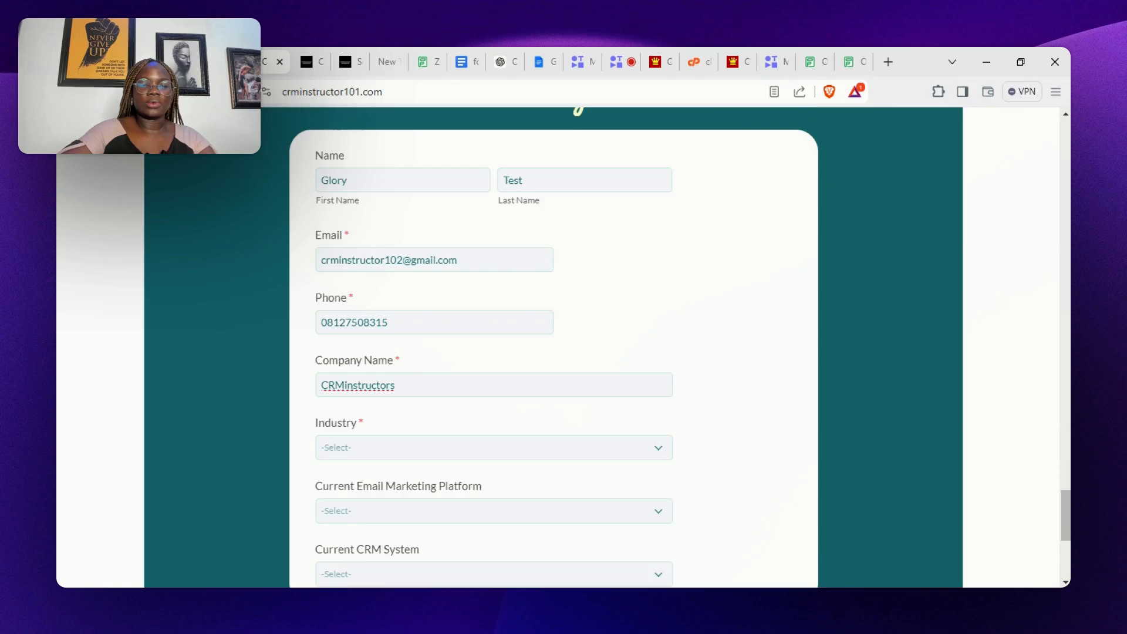
Choose Technology as industry, HubSpot as current email marketing platform and Zoho CRM as current CRM system, and submit the form.
{"action": "scroll", "coordinate": [446, 425], "scroll_direction": "down", "scroll_amount": 2}
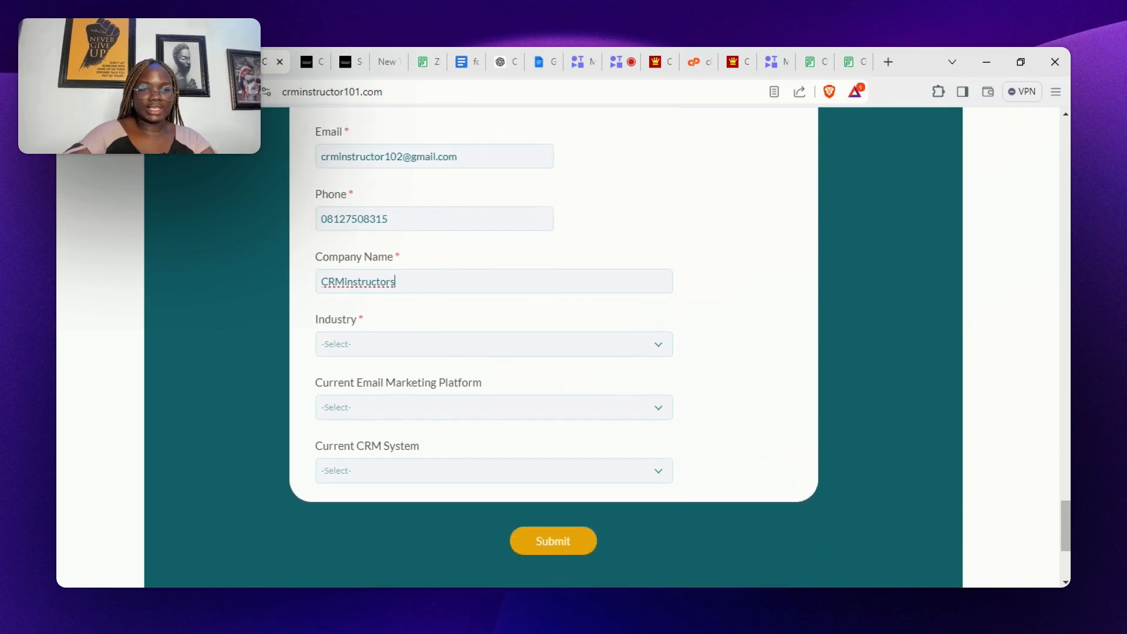
{"action": "left_click", "coordinate": [407, 348]}
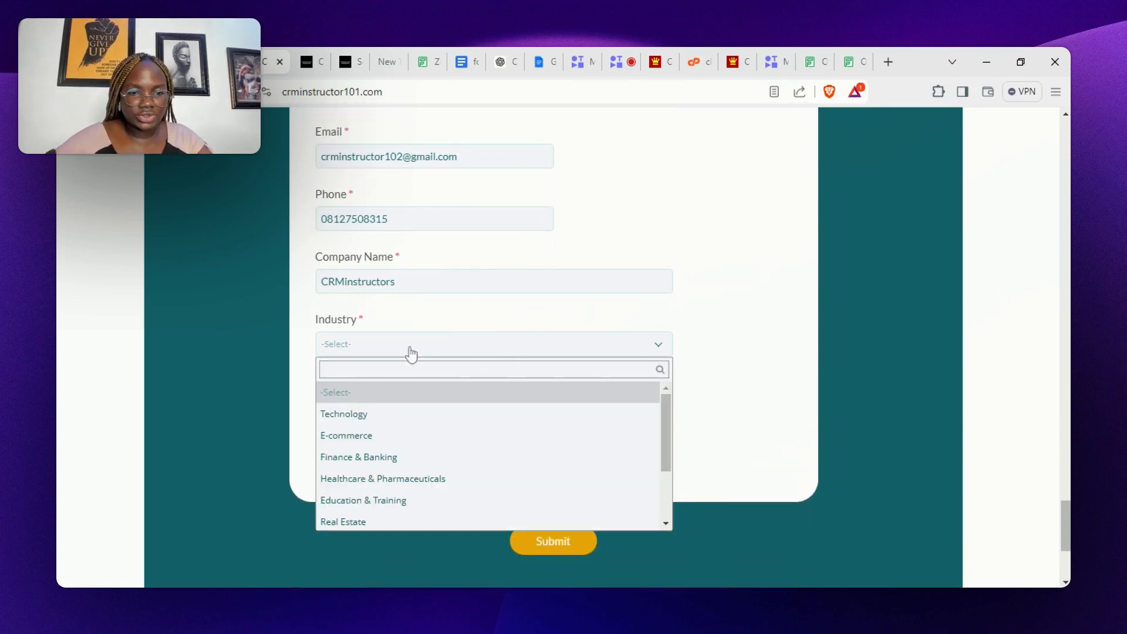
{"action": "left_click", "coordinate": [457, 420]}
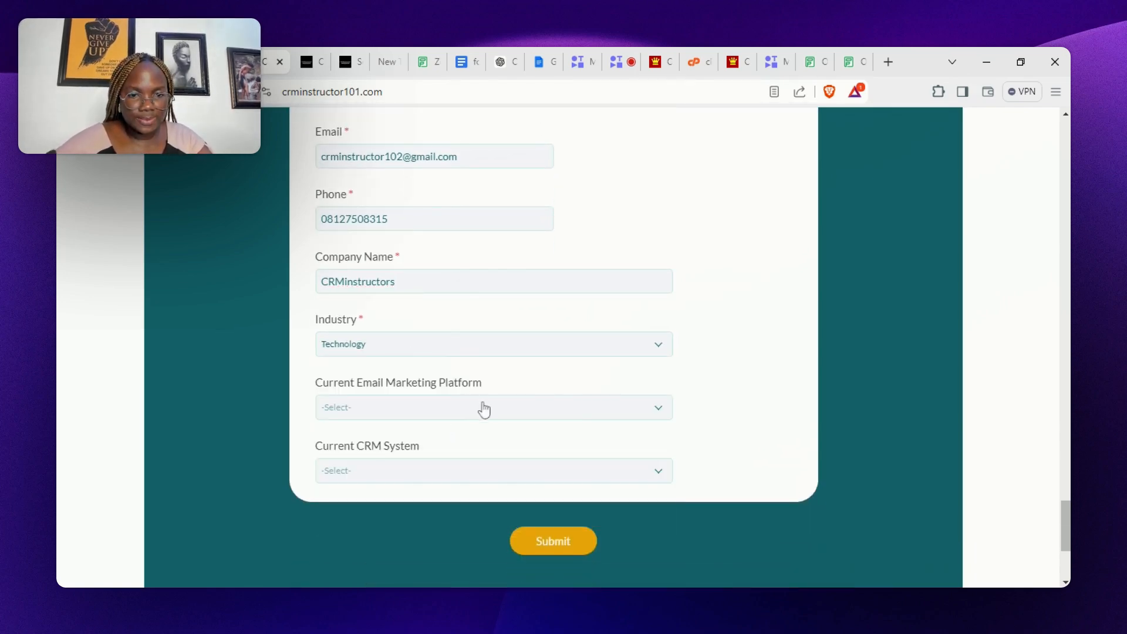
{"action": "left_click", "coordinate": [484, 407]}
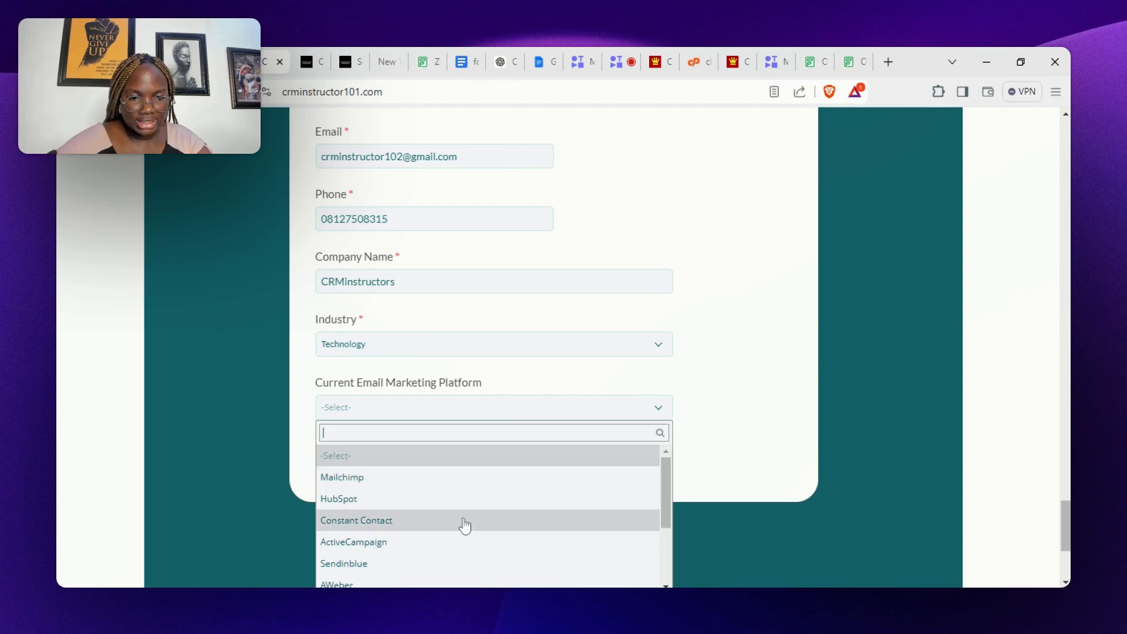
{"action": "left_click", "coordinate": [476, 502]}
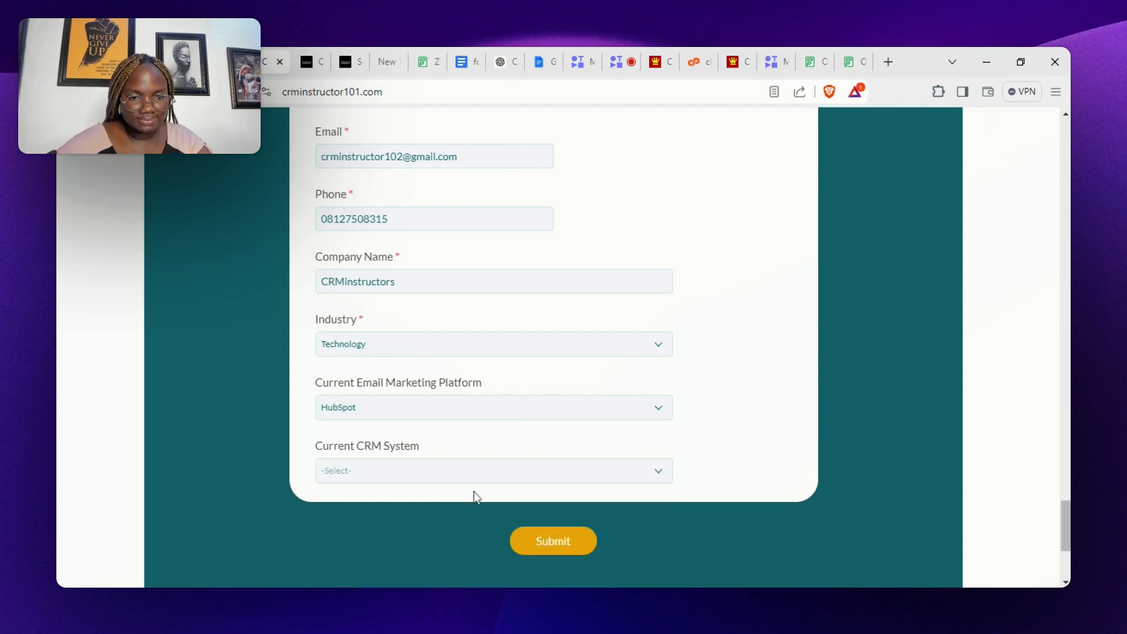
{"action": "left_click", "coordinate": [481, 471]}
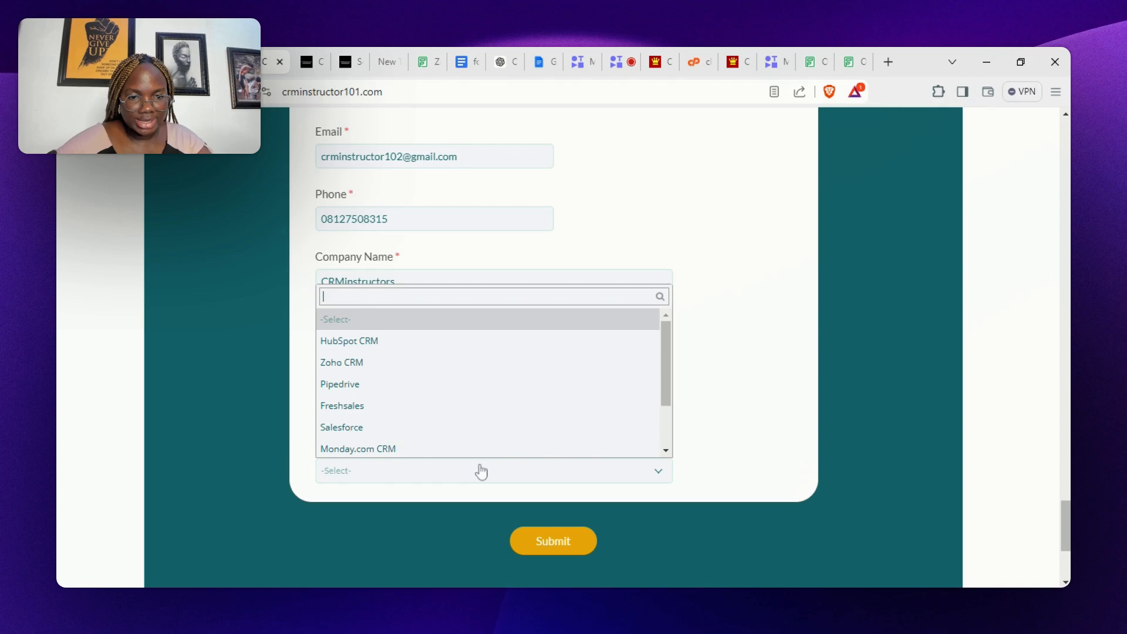
{"action": "left_click", "coordinate": [445, 364]}
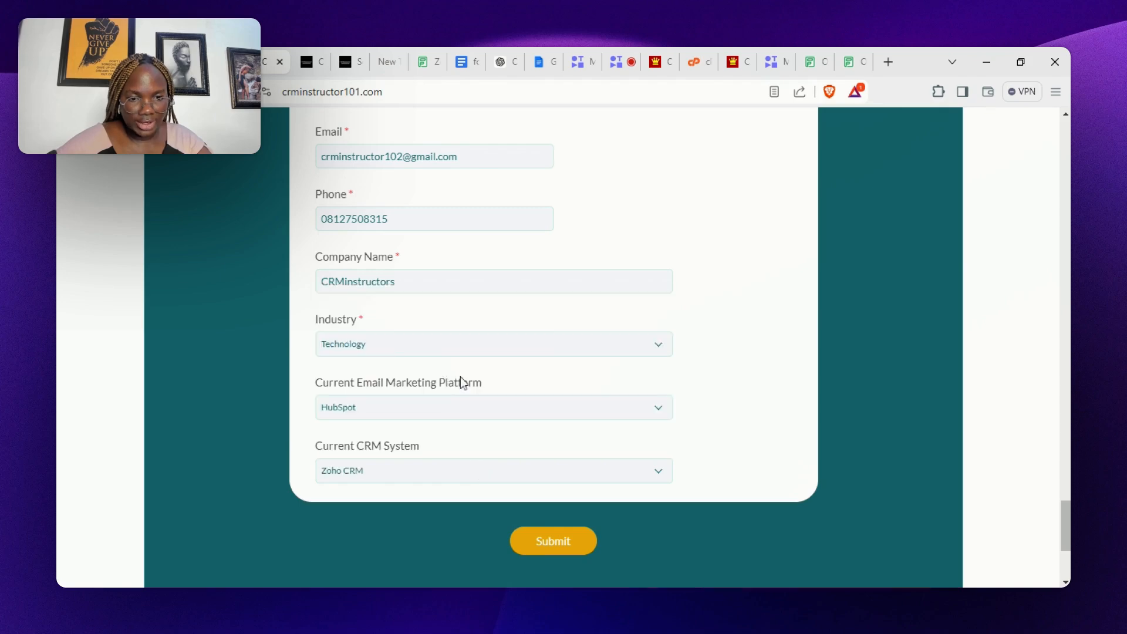
{"action": "left_click", "coordinate": [569, 546]}
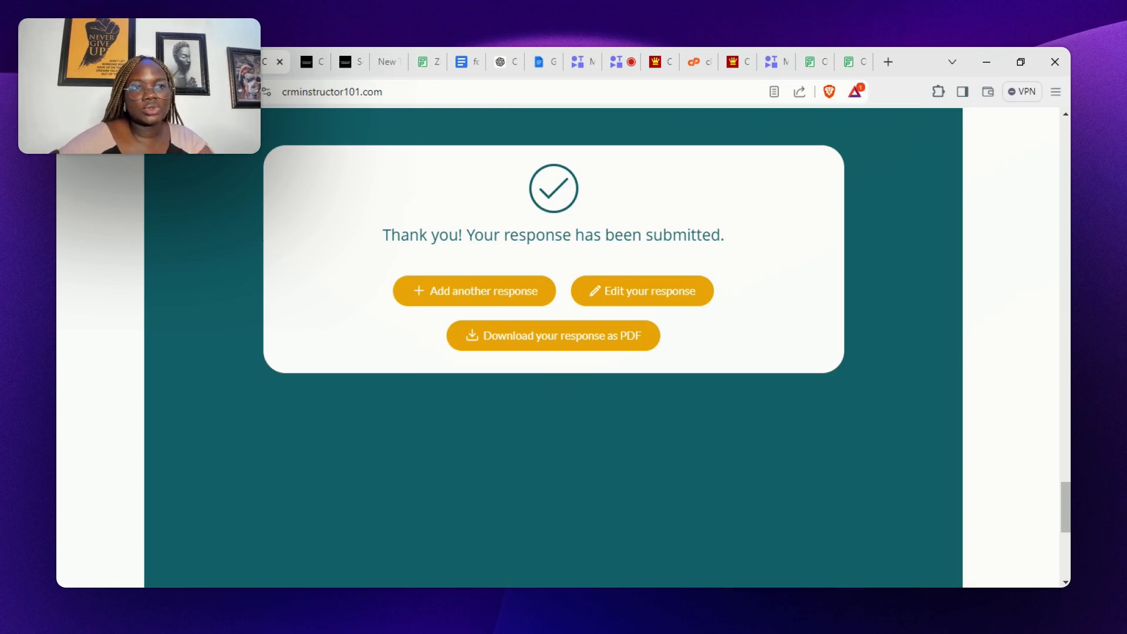
Switch to Zoho CRM, leave the Leads layout editor and open the test lead for CRMinstructors from the Leads list.
{"action": "left_click", "coordinate": [179, 61]}
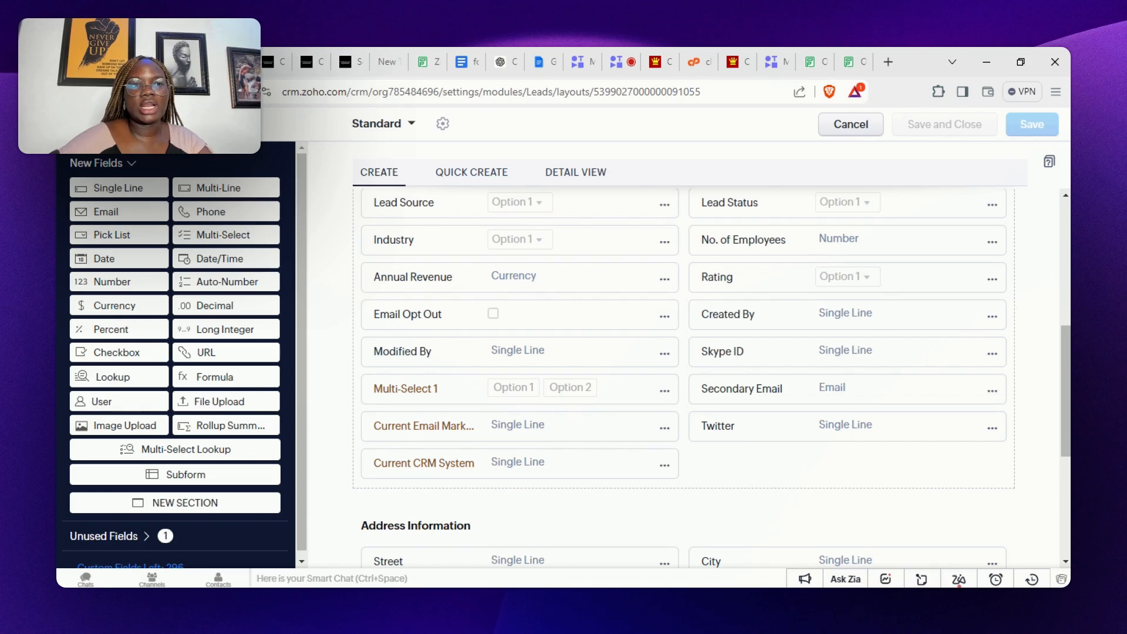
{"action": "left_click", "coordinate": [73, 91]}
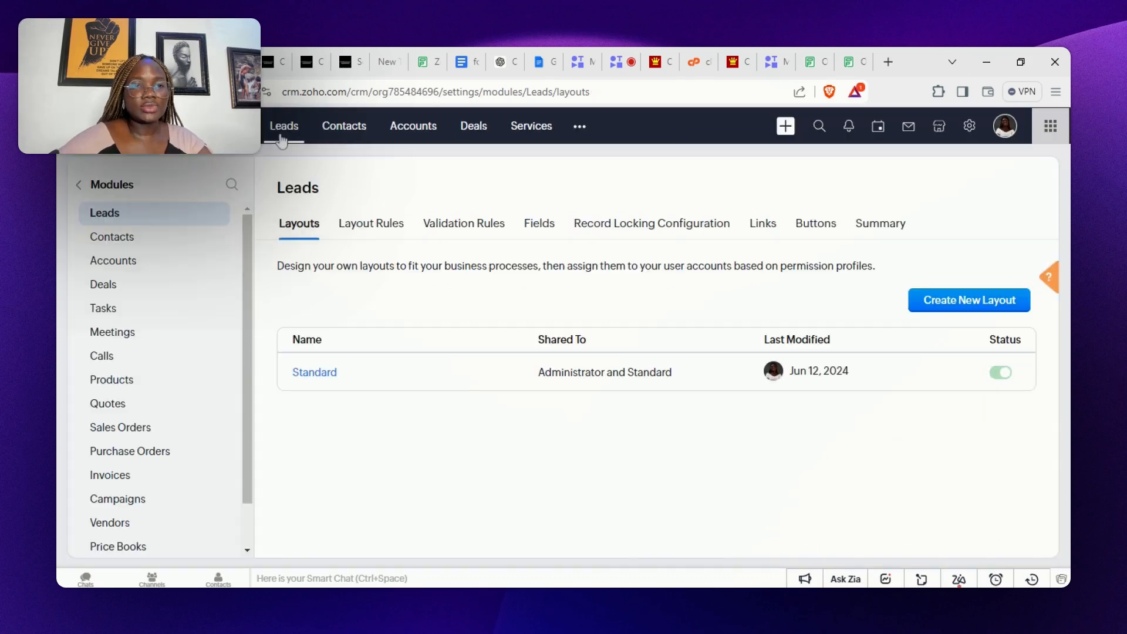
{"action": "left_click", "coordinate": [282, 139]}
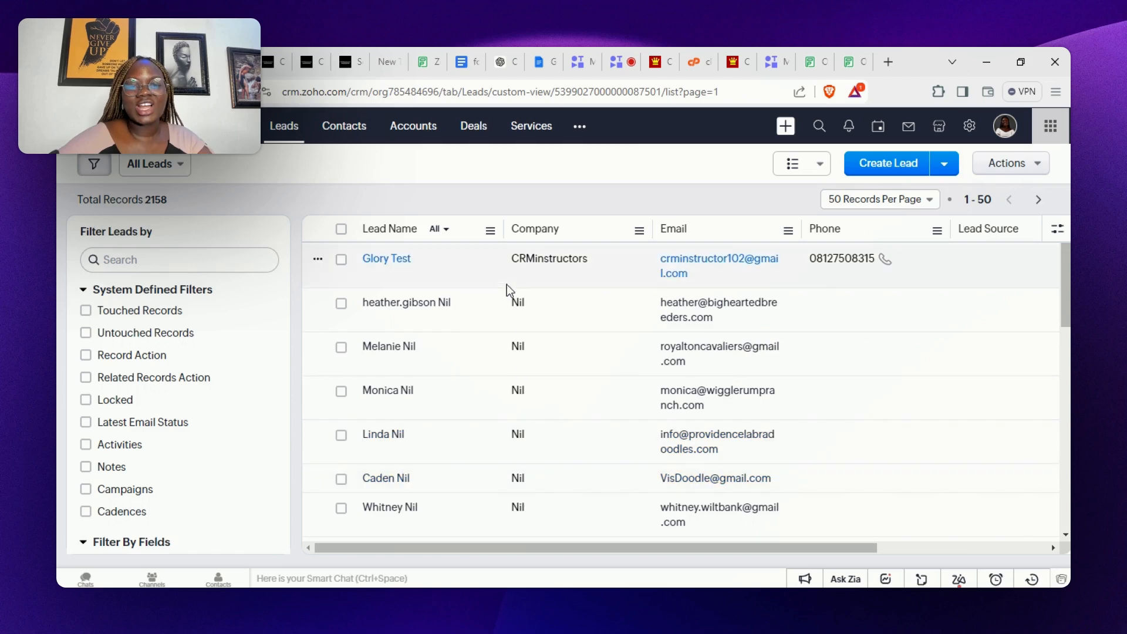
{"action": "left_click", "coordinate": [376, 266]}
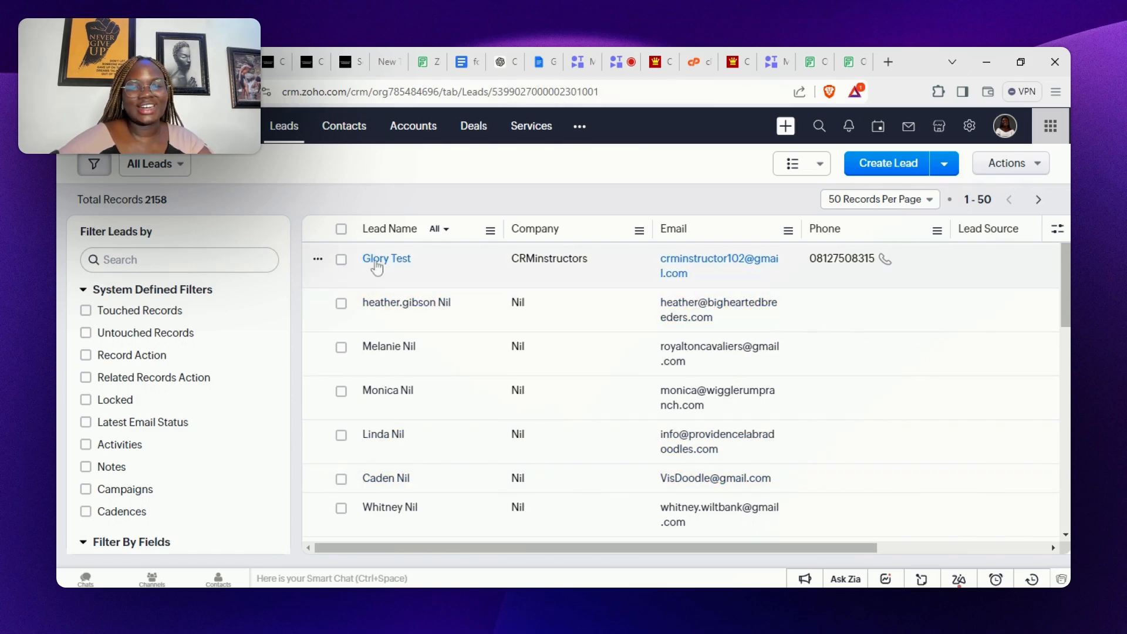